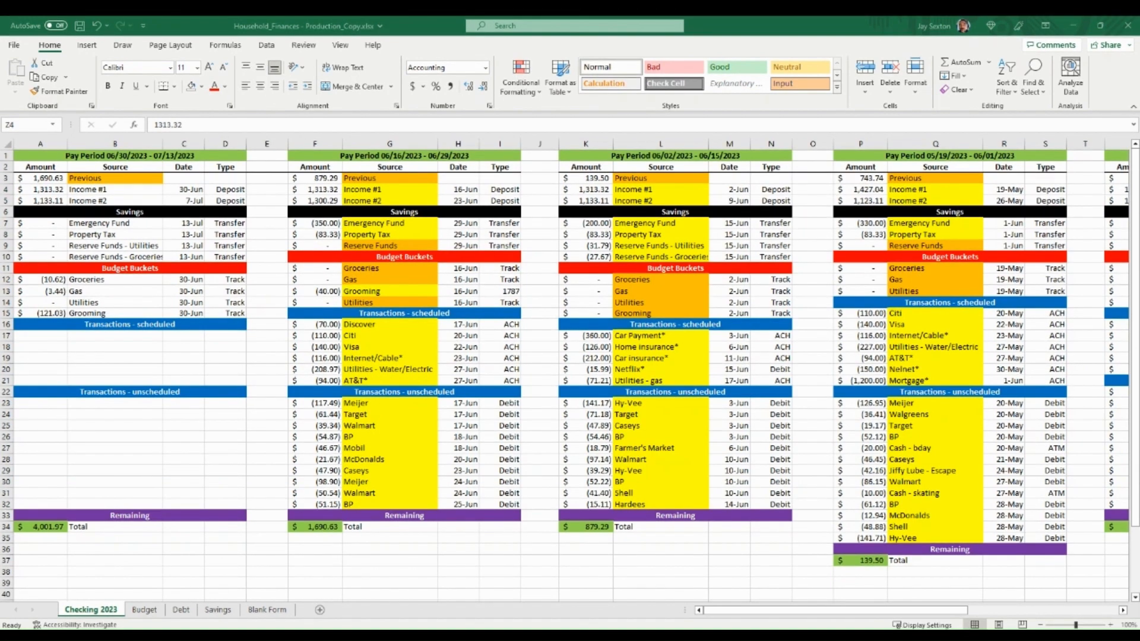
Step: Copy the filled-in 06/30/2023 - 07/13/2023 pay period block from the other workbook and paste it over columns A:D
key(ctrl+c)
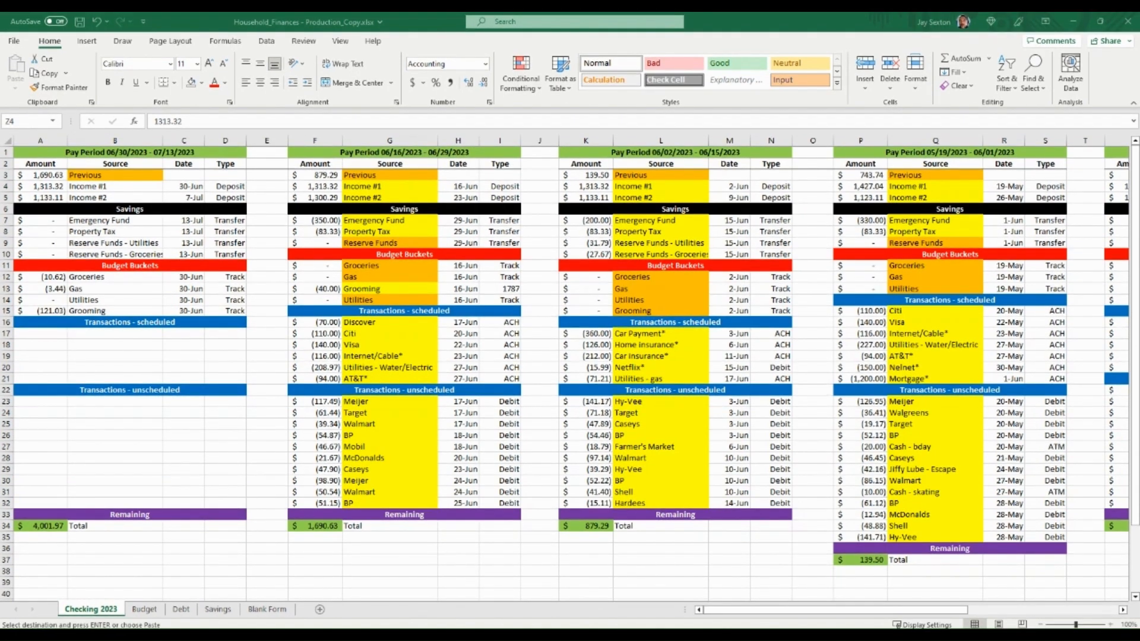
click(57, 142)
drag(57, 141, 219, 136)
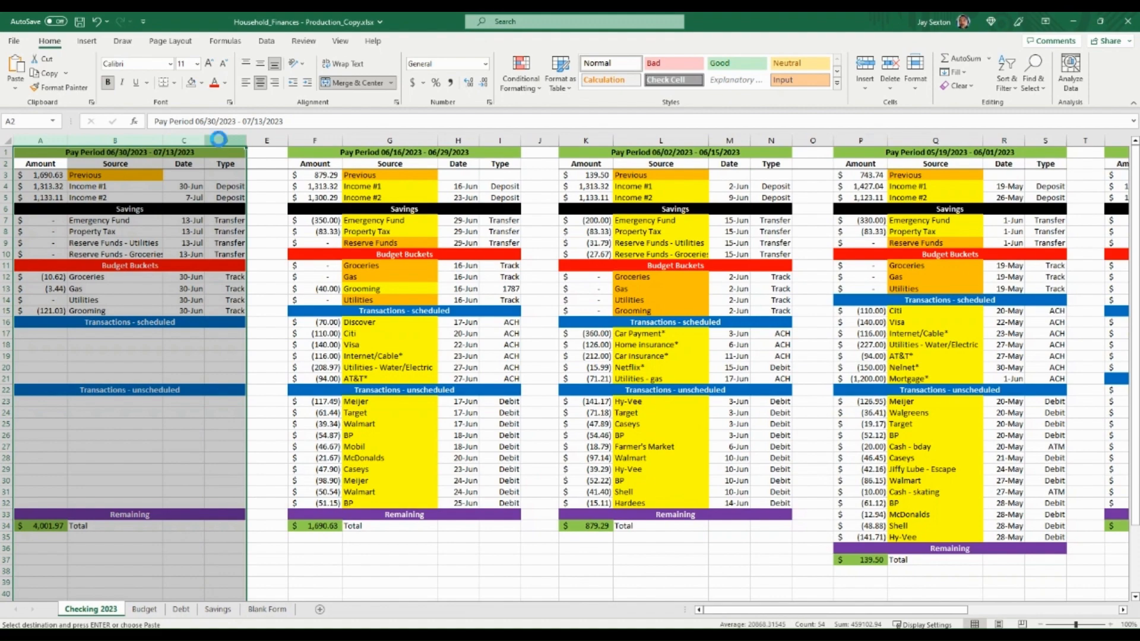
key(ctrl+v)
click(278, 469)
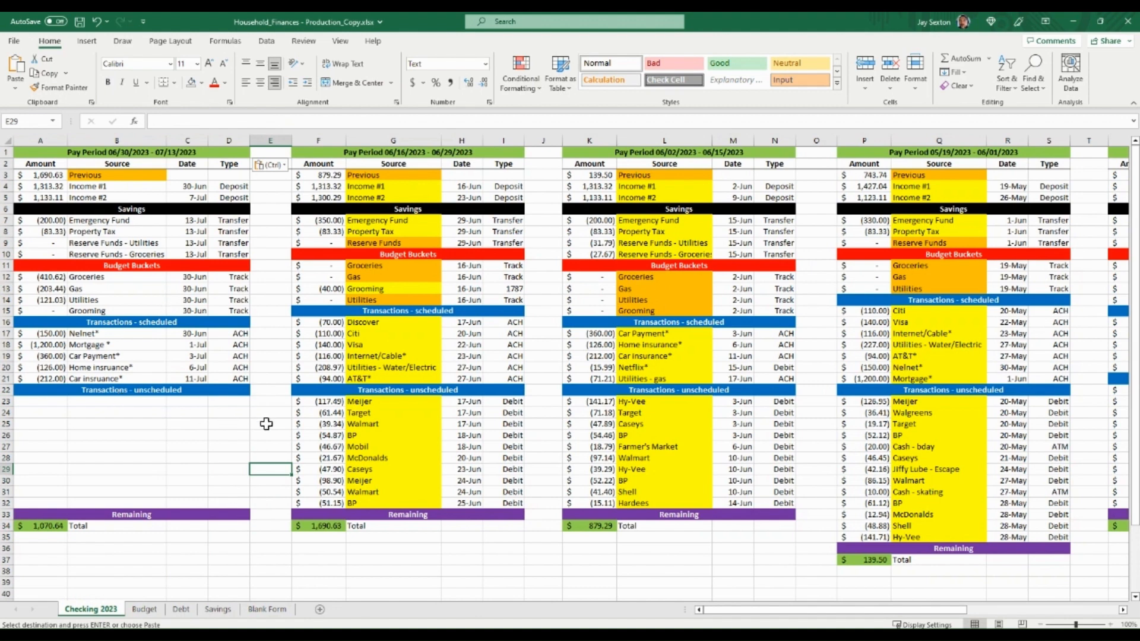
drag(55, 138, 259, 143)
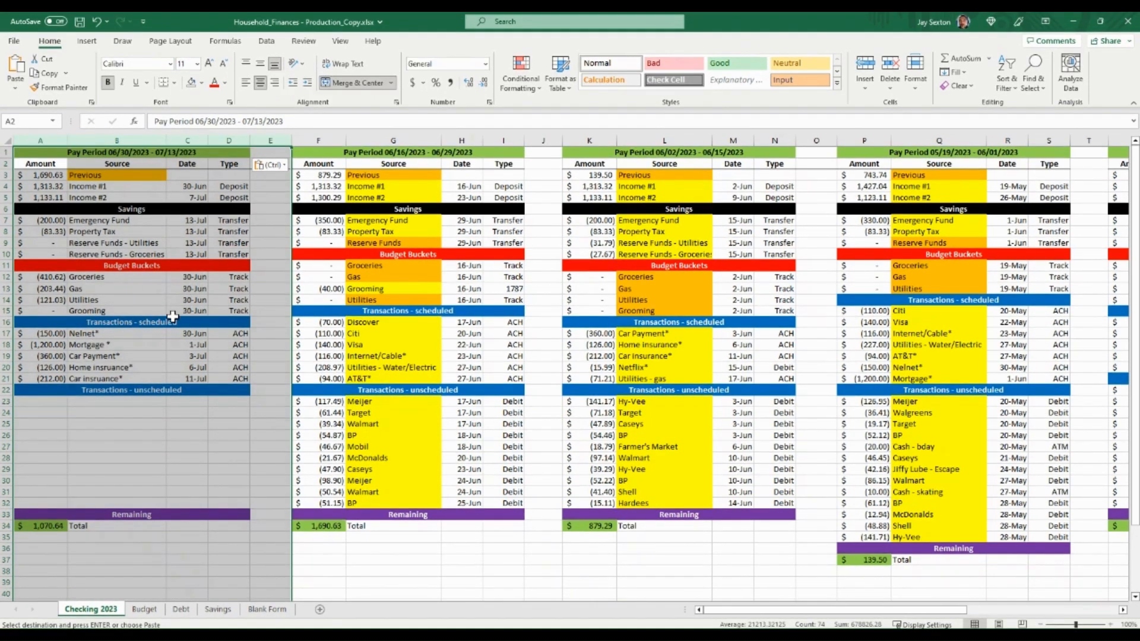
click(223, 414)
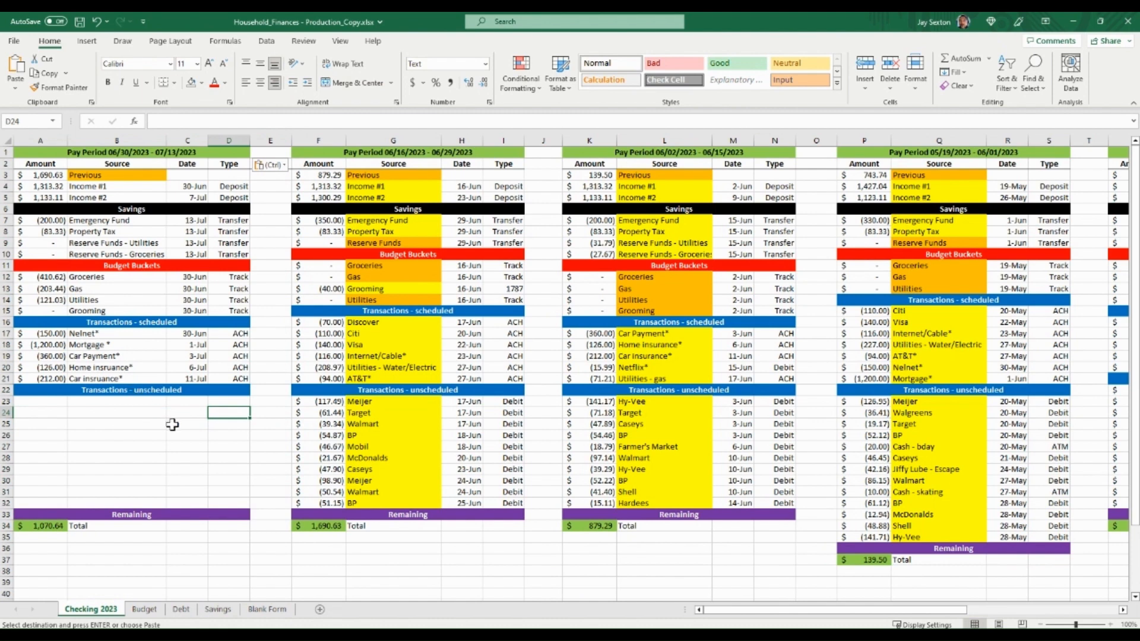
click(111, 400)
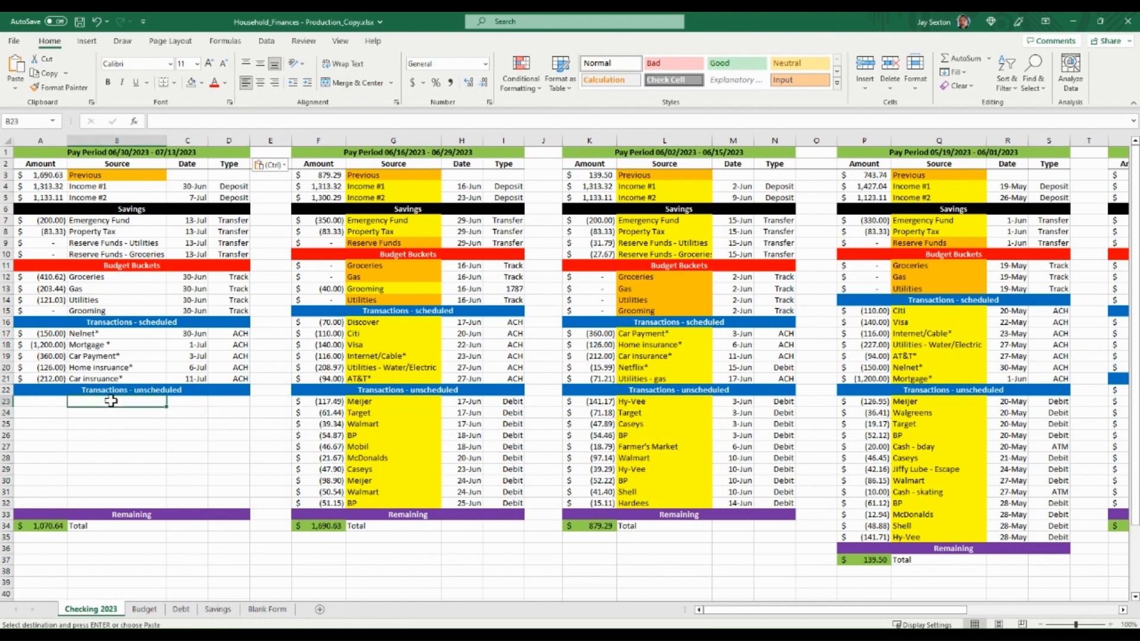
click(111, 412)
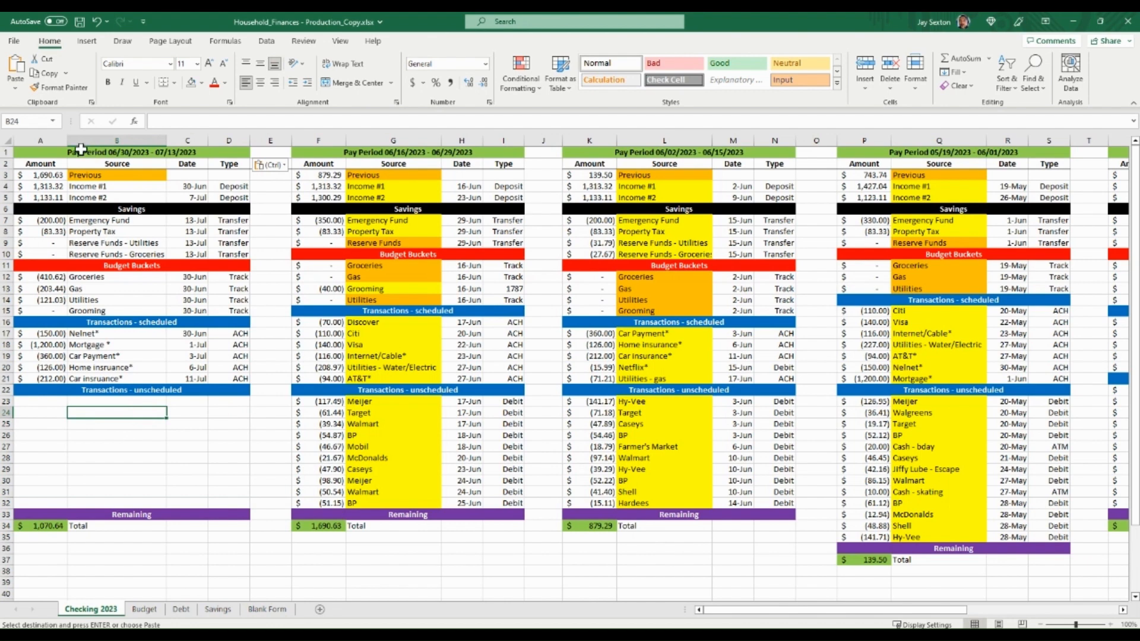
Step: Insert five blank columns before the 06/30/2023 - 07/13/2023 pay period
click(60, 140)
drag(59, 140, 282, 155)
right_click(215, 197)
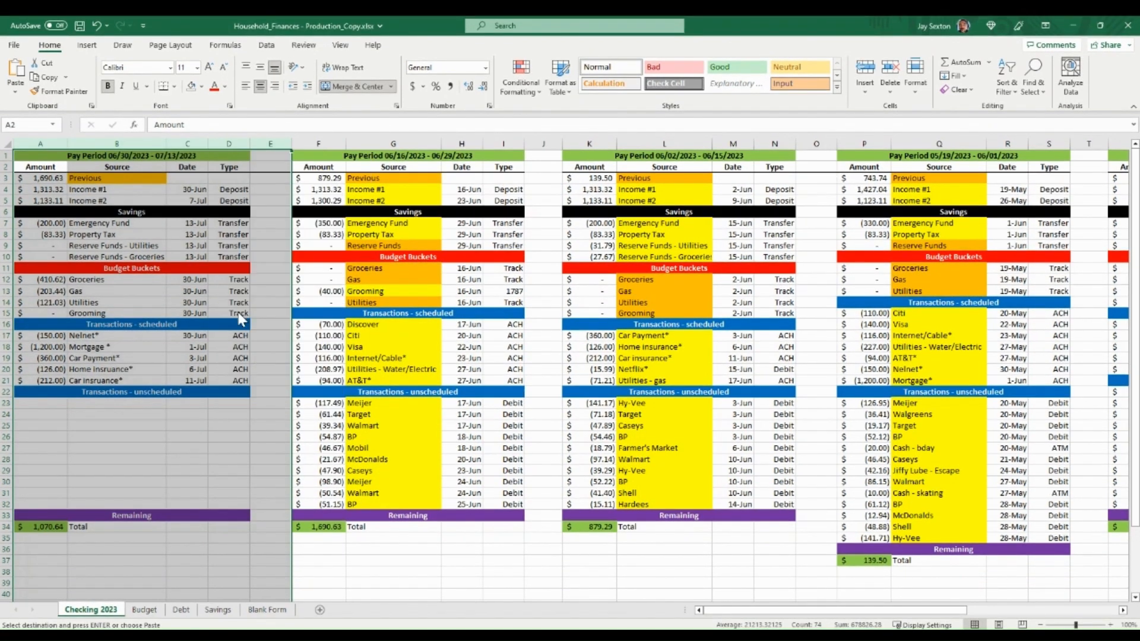
click(244, 311)
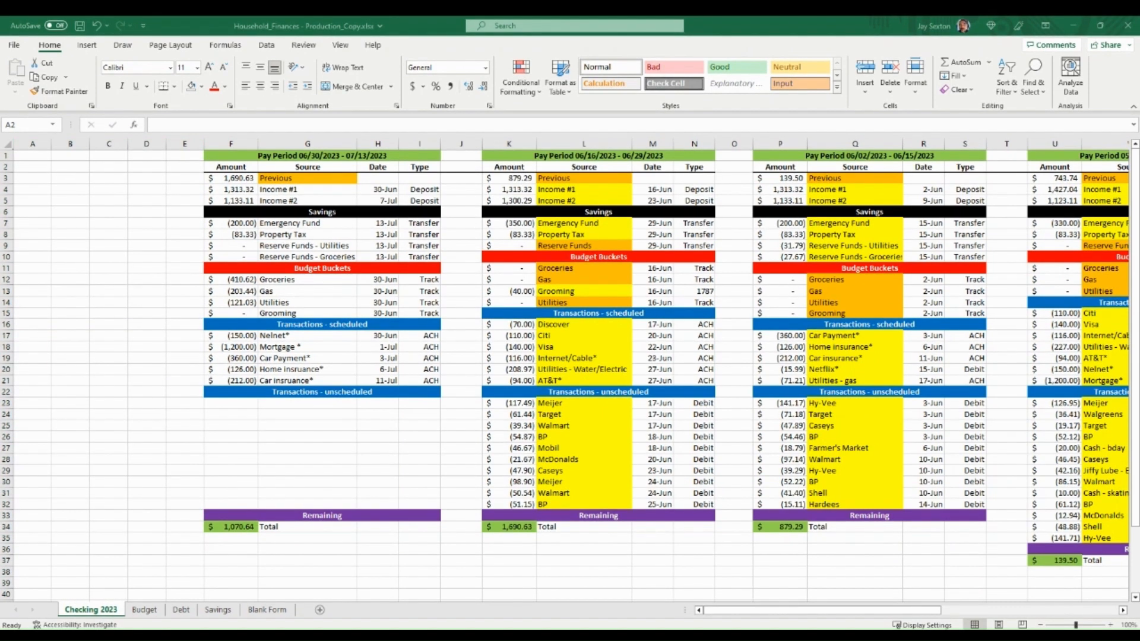
Step: Copy the 07/14/2023 - 07/27/2023 pay period block from the other workbook and paste it into the blank columns A:D
key(ctrl+c)
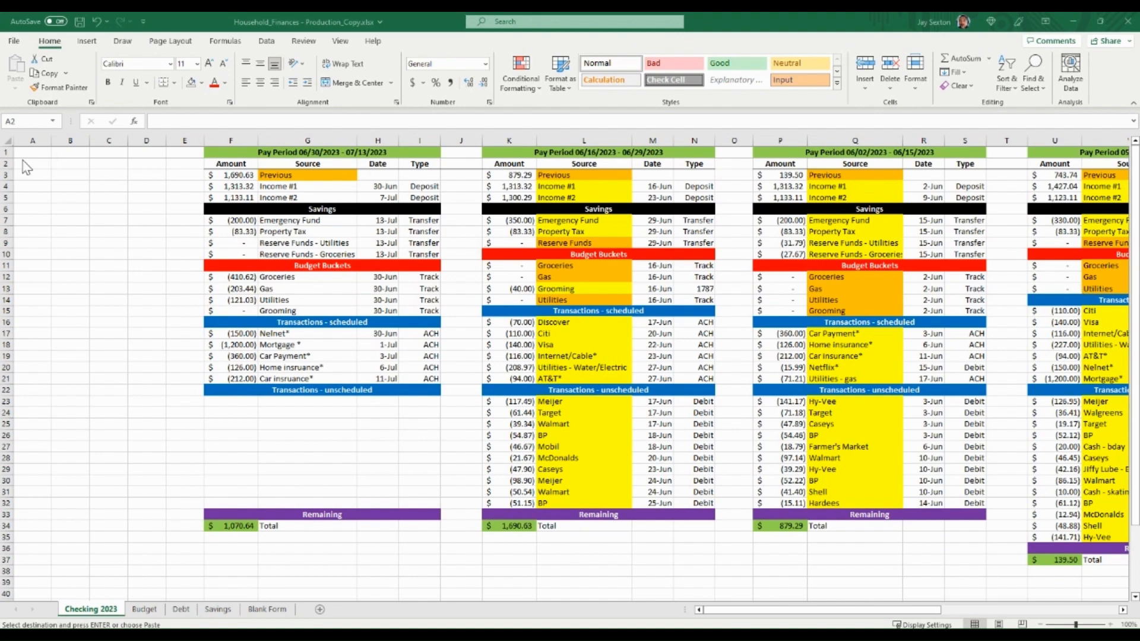
drag(39, 141, 145, 135)
key(ctrl+v)
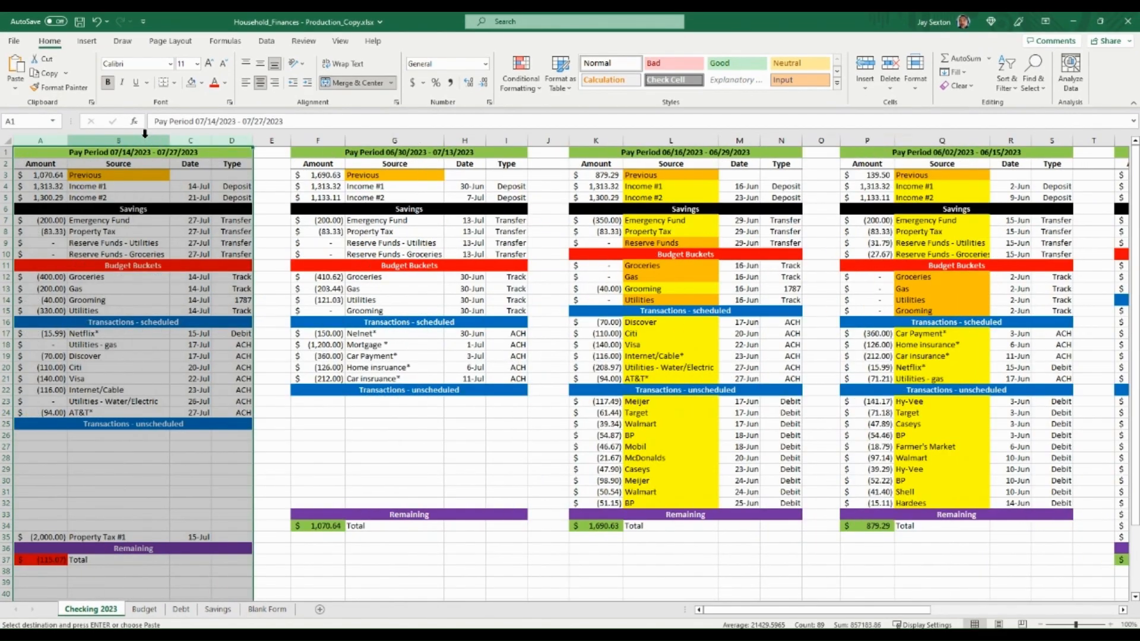
click(273, 334)
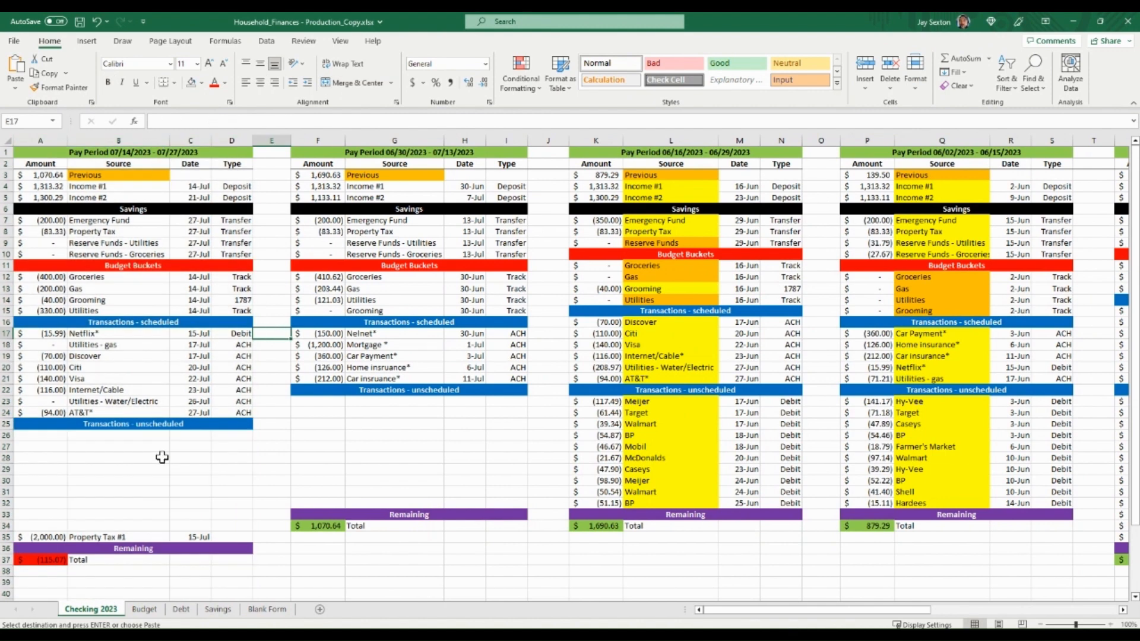
click(261, 492)
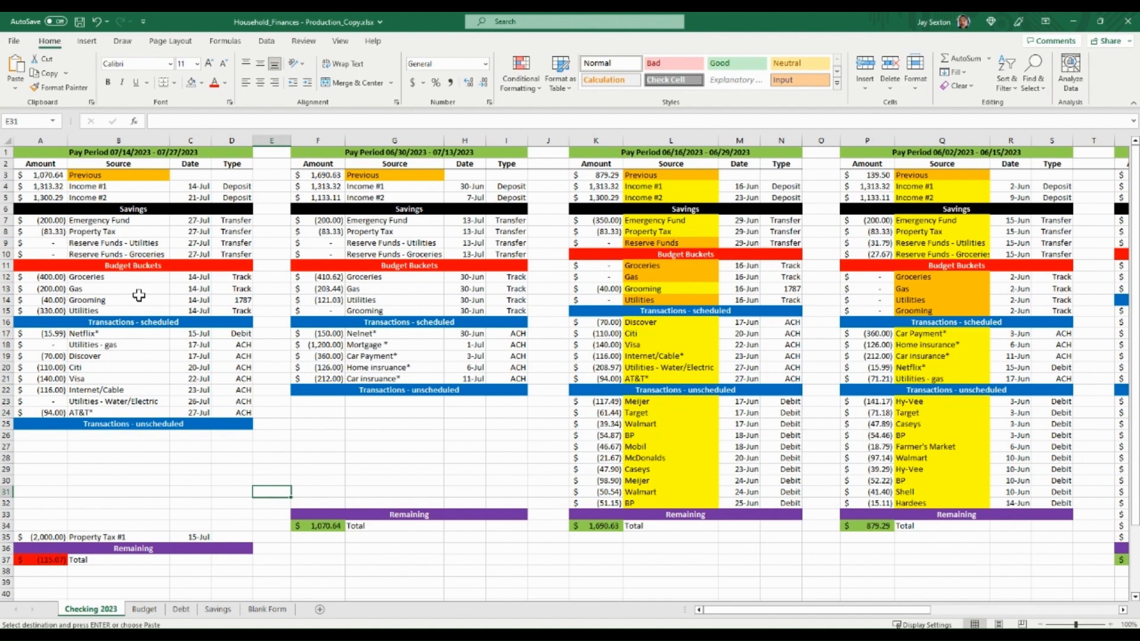
Step: Insert five blank columns before the 07/14/2023 - 07/27/2023 pay period
click(61, 144)
drag(61, 143, 265, 142)
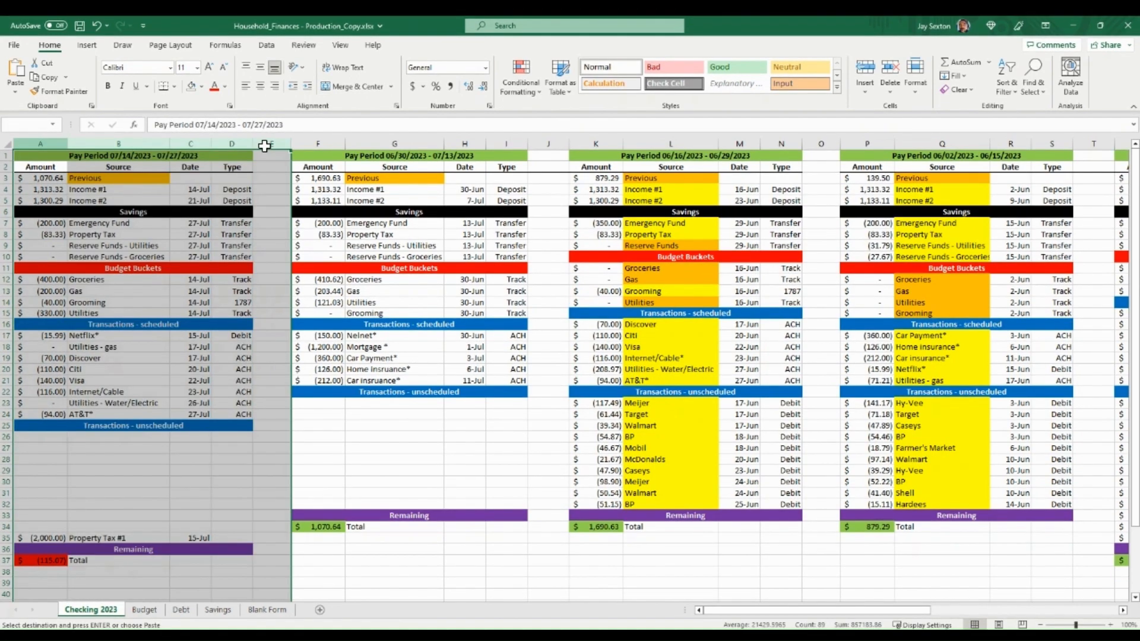
right_click(229, 161)
click(259, 283)
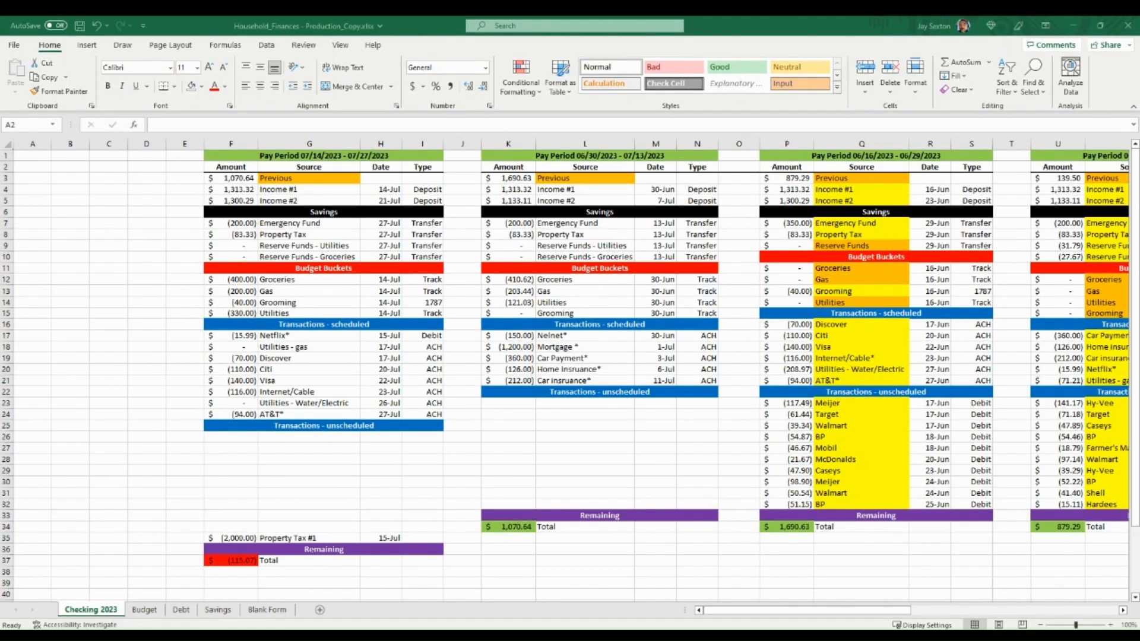
Step: Copy the 07/28/2023 - 08/10/2023 pay period block from the other workbook and paste it into the blank columns A:D
key(ctrl+c)
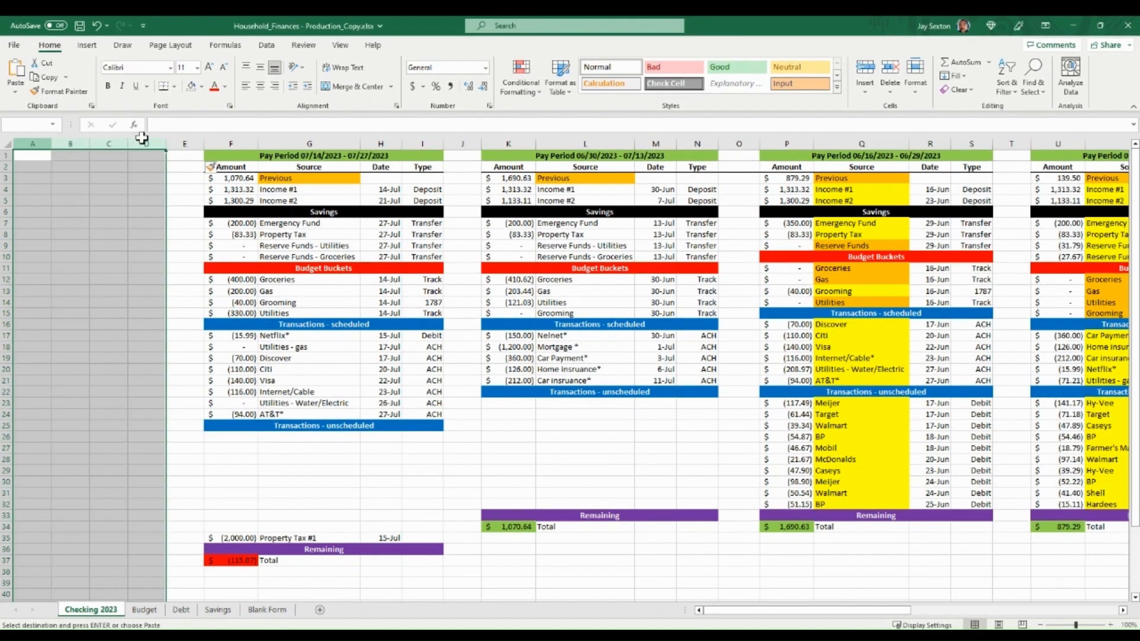
drag(32, 140, 143, 132)
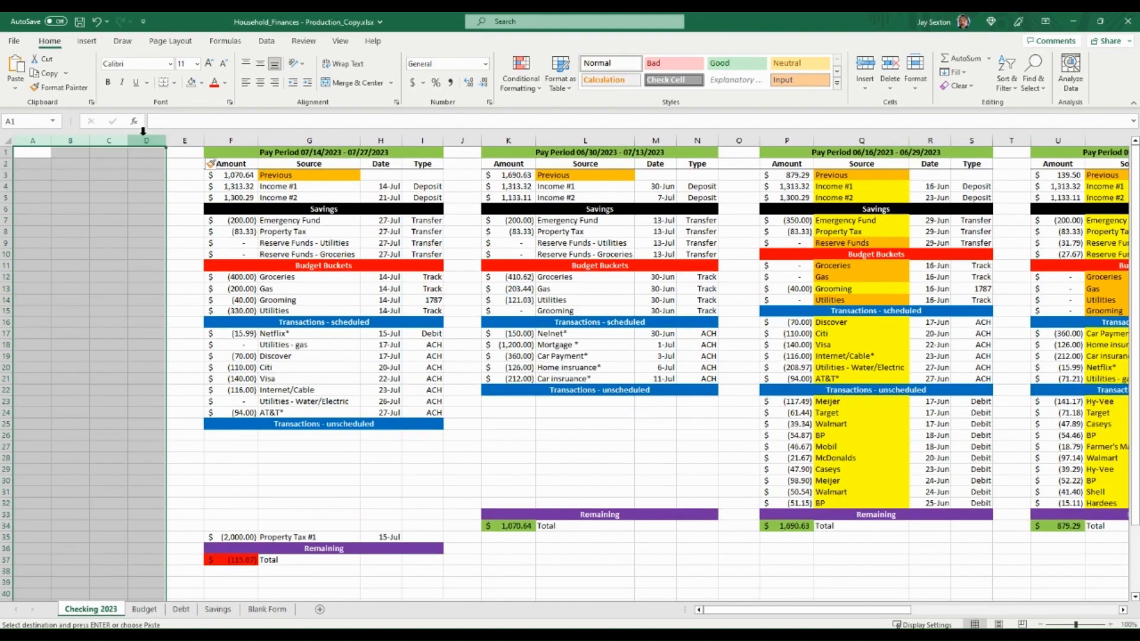
key(ctrl+v)
Step: Insert five blank columns before the 07/28/2023 - 08/10/2023 pay period
click(53, 140)
drag(52, 140, 262, 141)
right_click(199, 205)
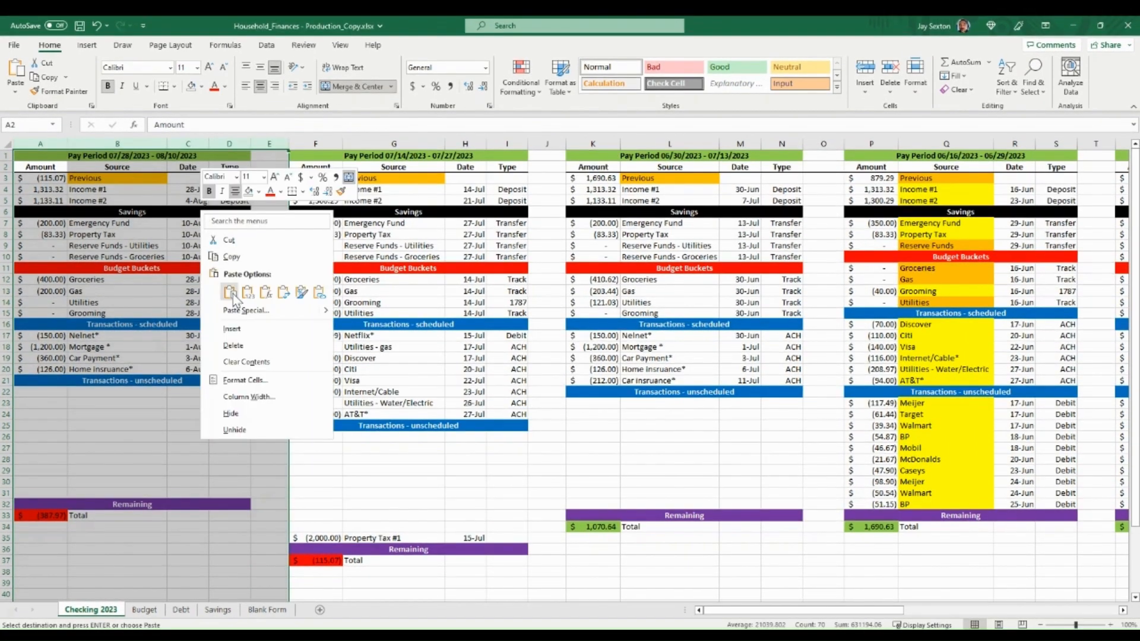
click(234, 329)
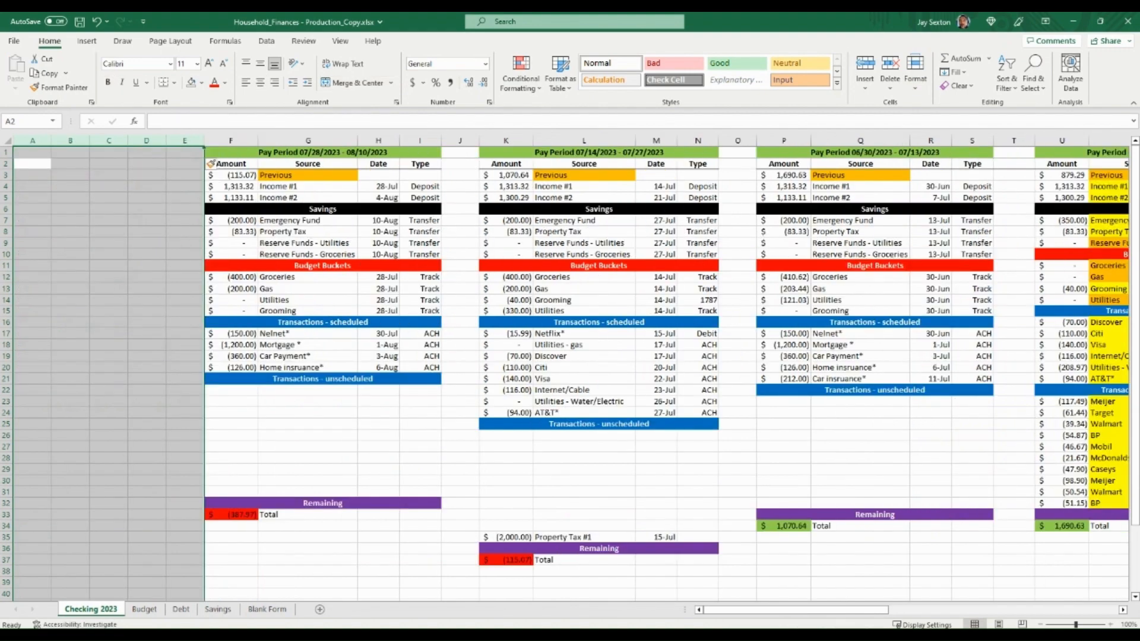
Step: Copy the 08/11/2023 - 08/24/2023 pay period block from the other workbook and paste it into the blank columns A:D
key(alt+Tab)
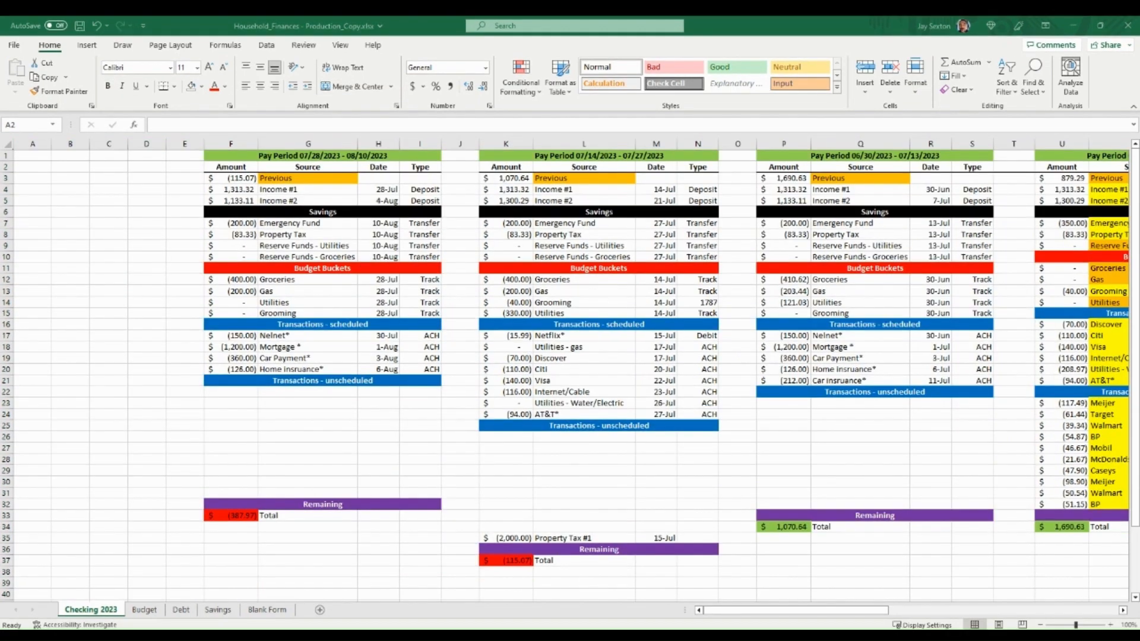
key(ctrl+c)
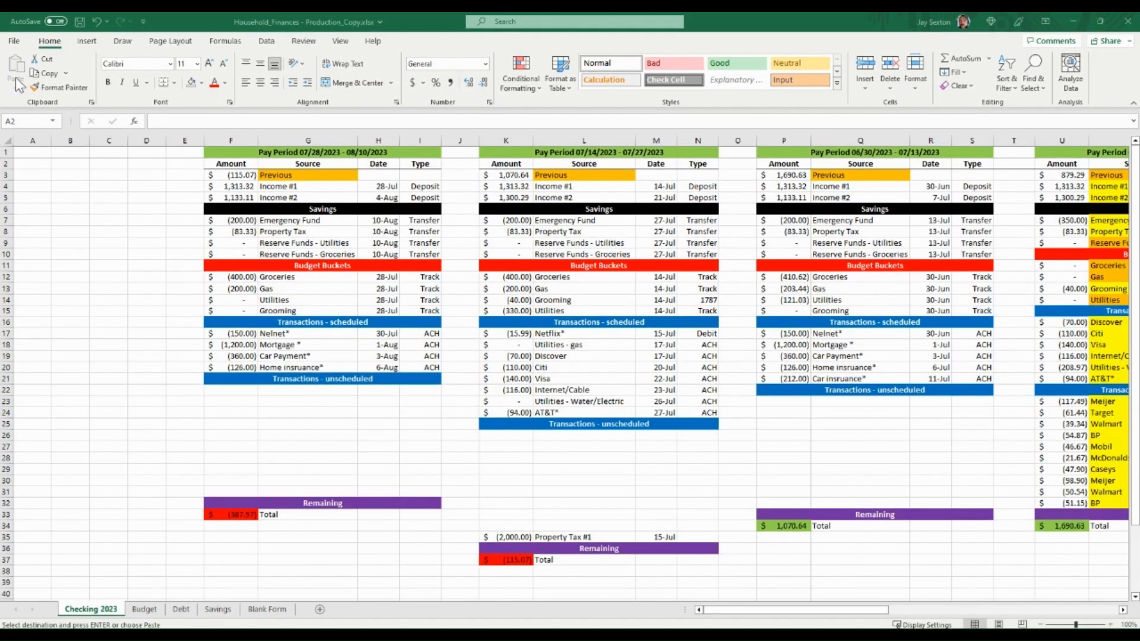
click(40, 138)
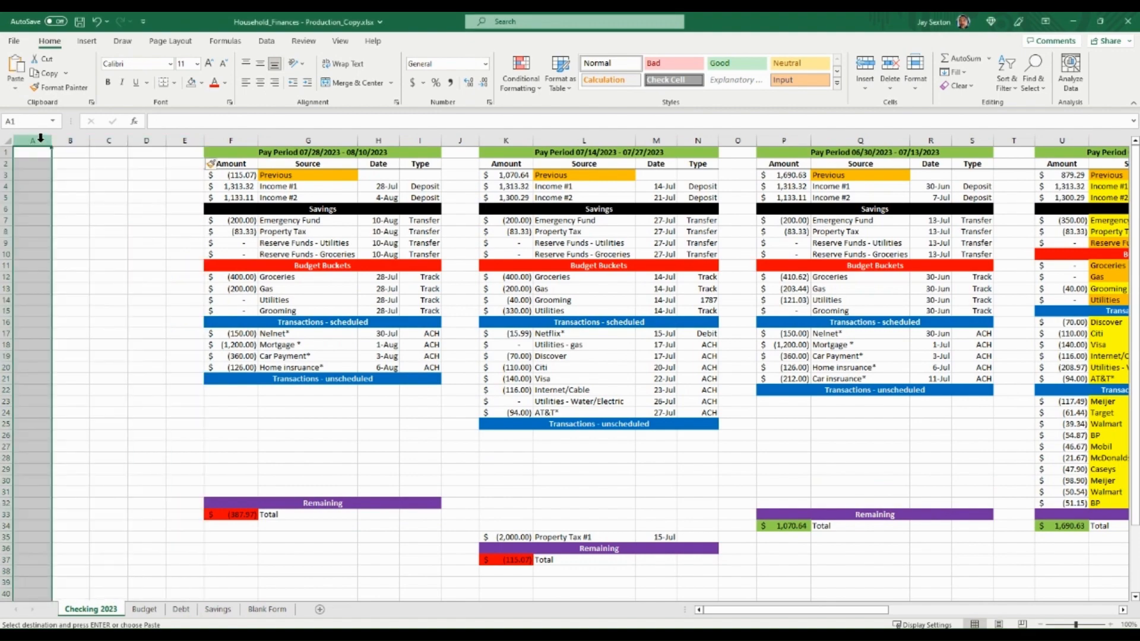
drag(39, 140, 145, 137)
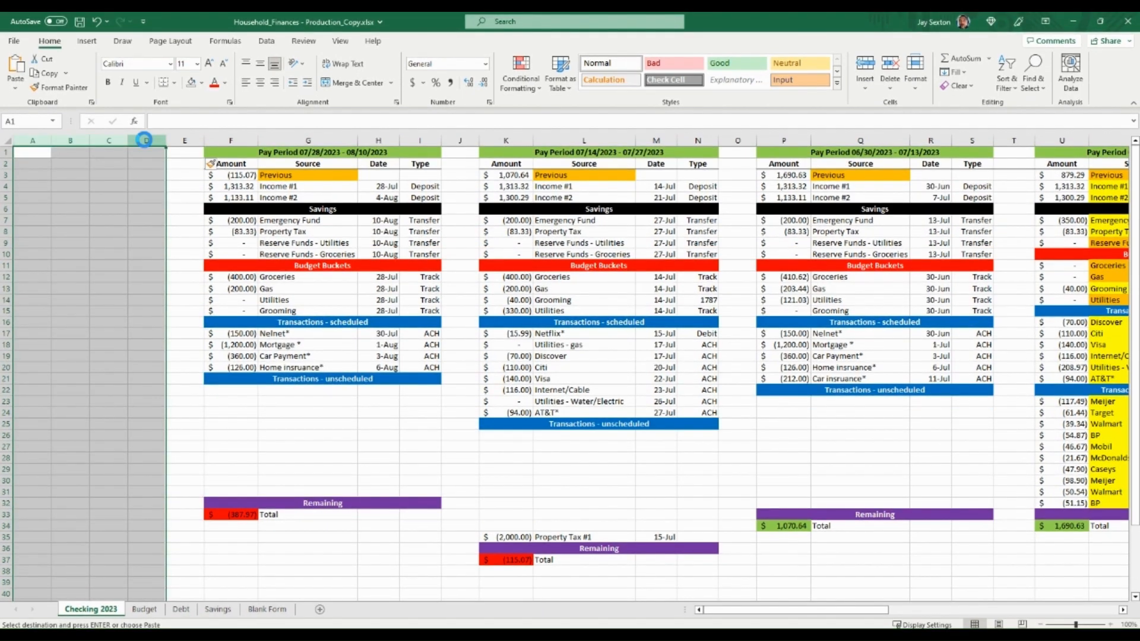
key(ctrl+v)
click(286, 414)
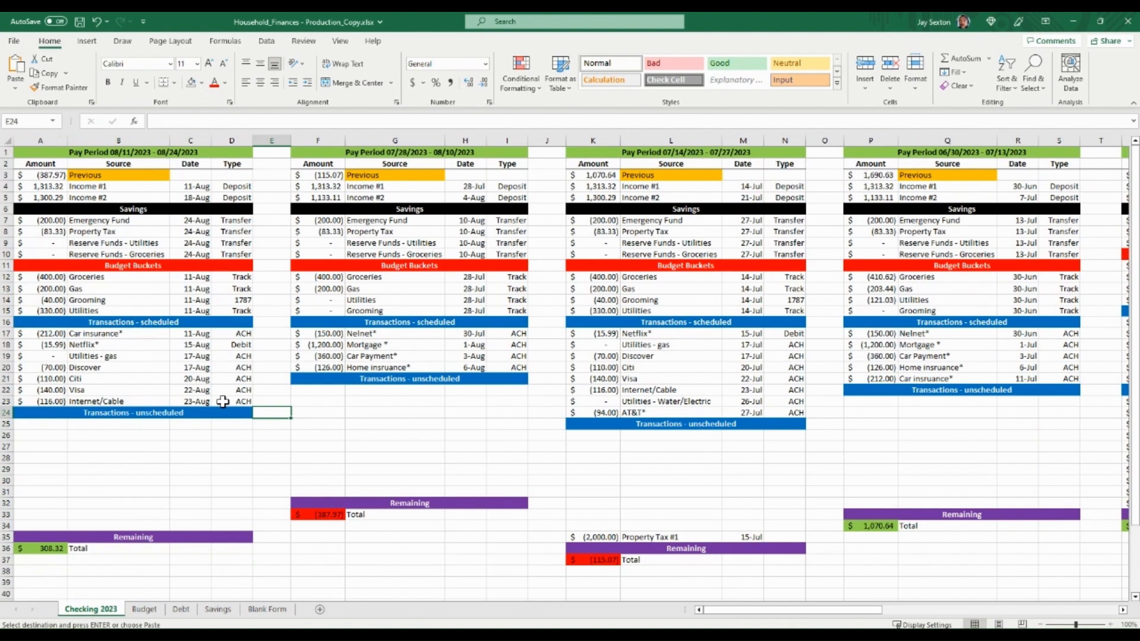
Step: Review the Groceries and Gas amounts in the 07/14 and 07/28 pay periods and the Property Tax #1 payment
mouse_move(744, 610)
mouse_down()
mouse_move(818, 613)
mouse_move(736, 620)
mouse_up()
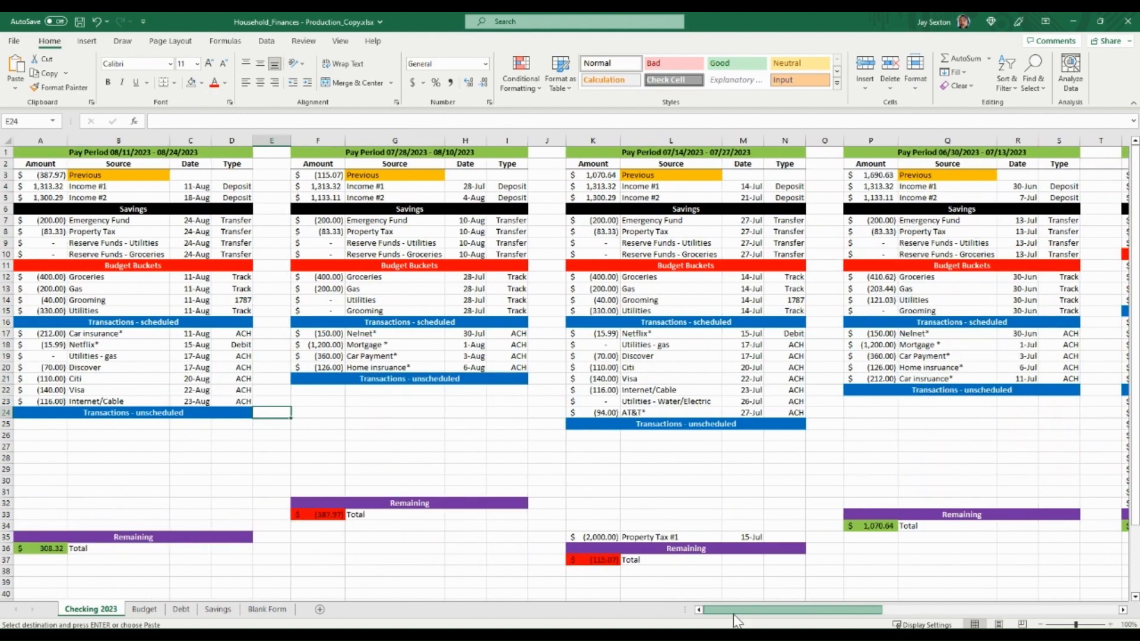
drag(878, 613, 831, 617)
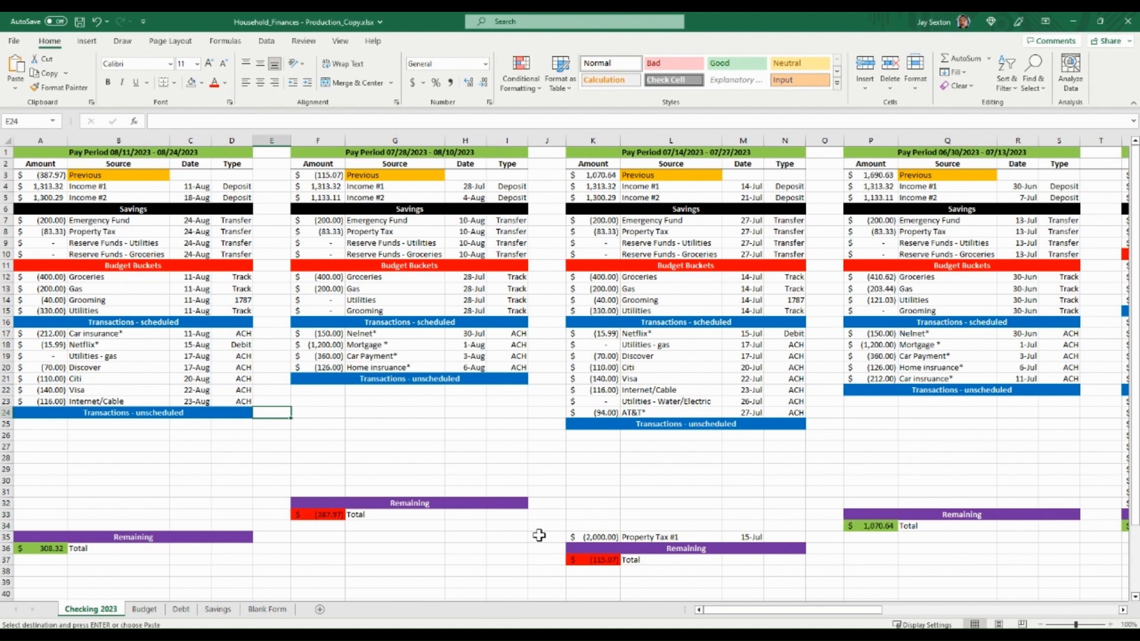
click(986, 424)
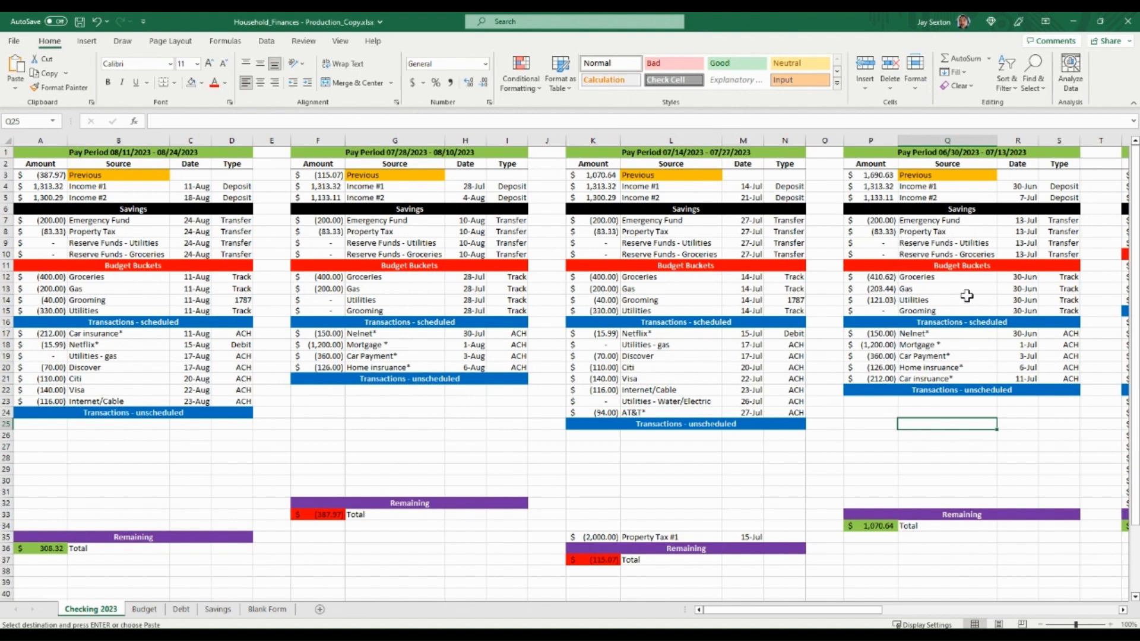
click(606, 277)
drag(606, 277, 605, 288)
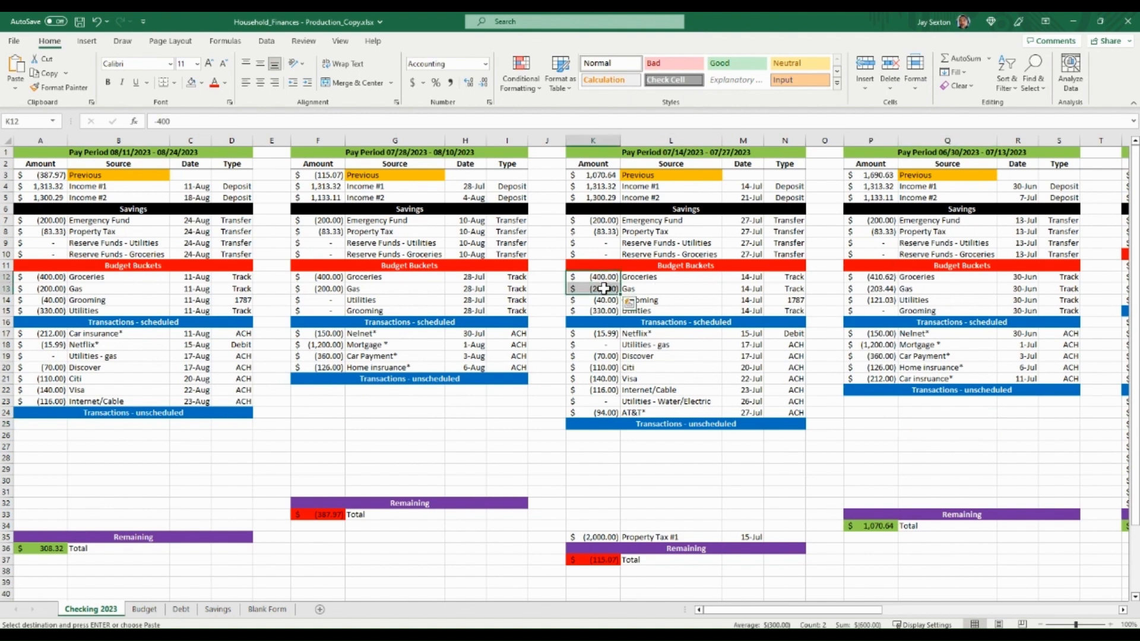
click(341, 278)
drag(338, 284, 339, 290)
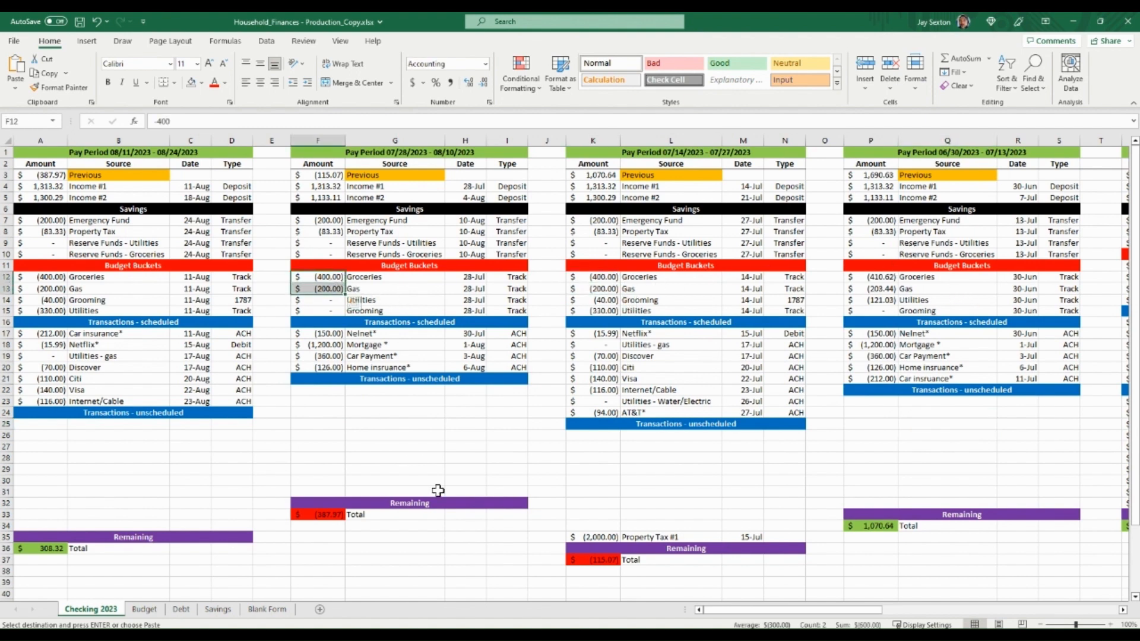
click(458, 479)
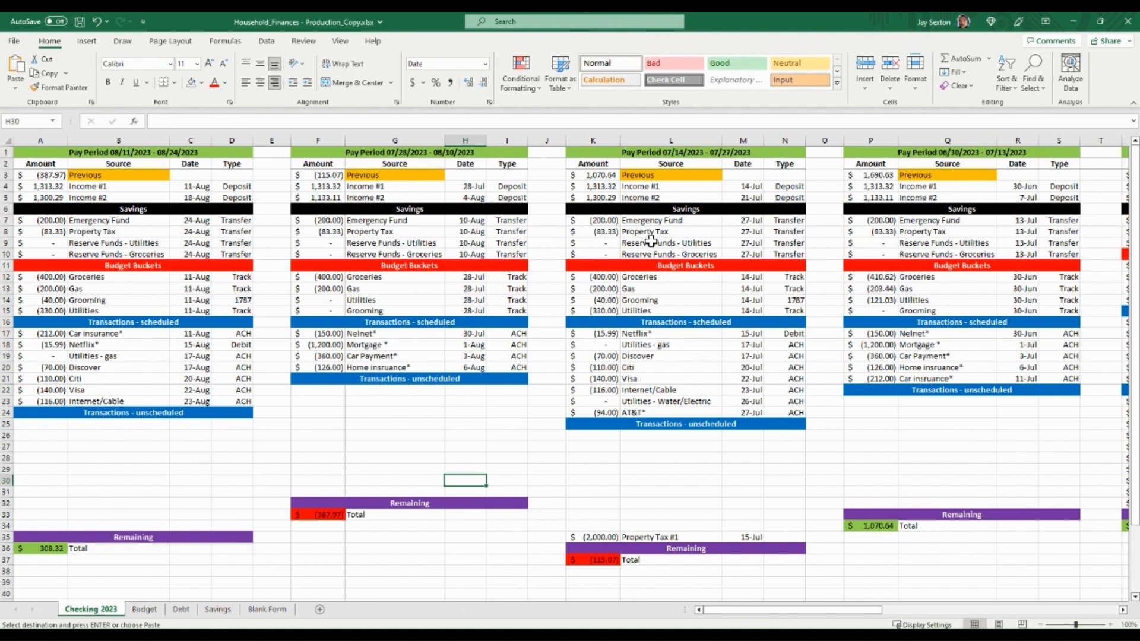
click(533, 436)
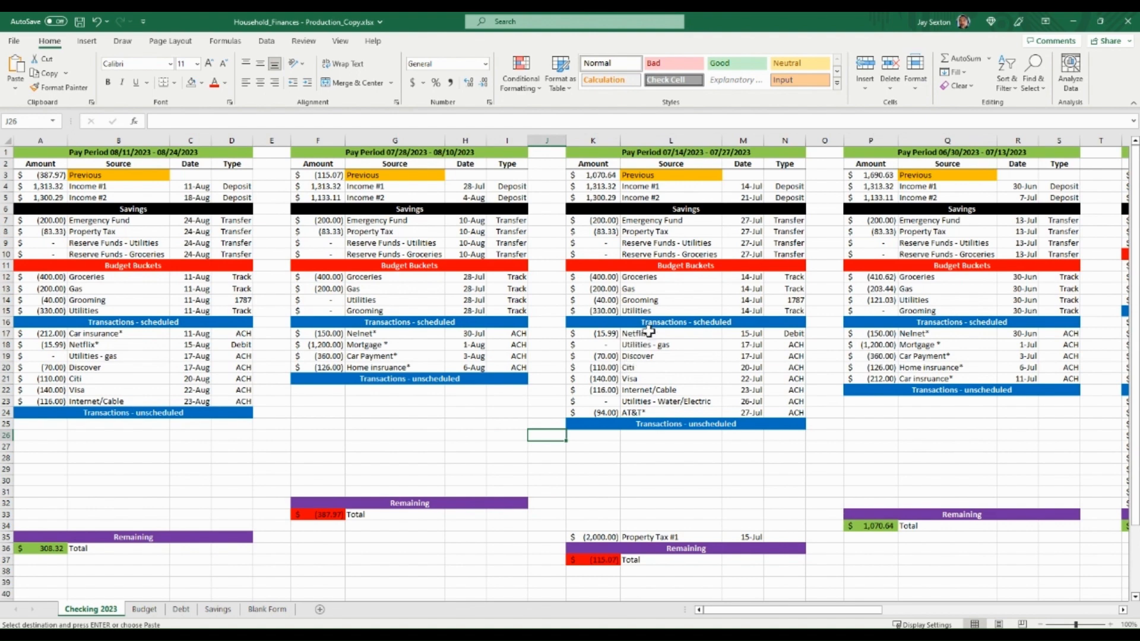
click(558, 503)
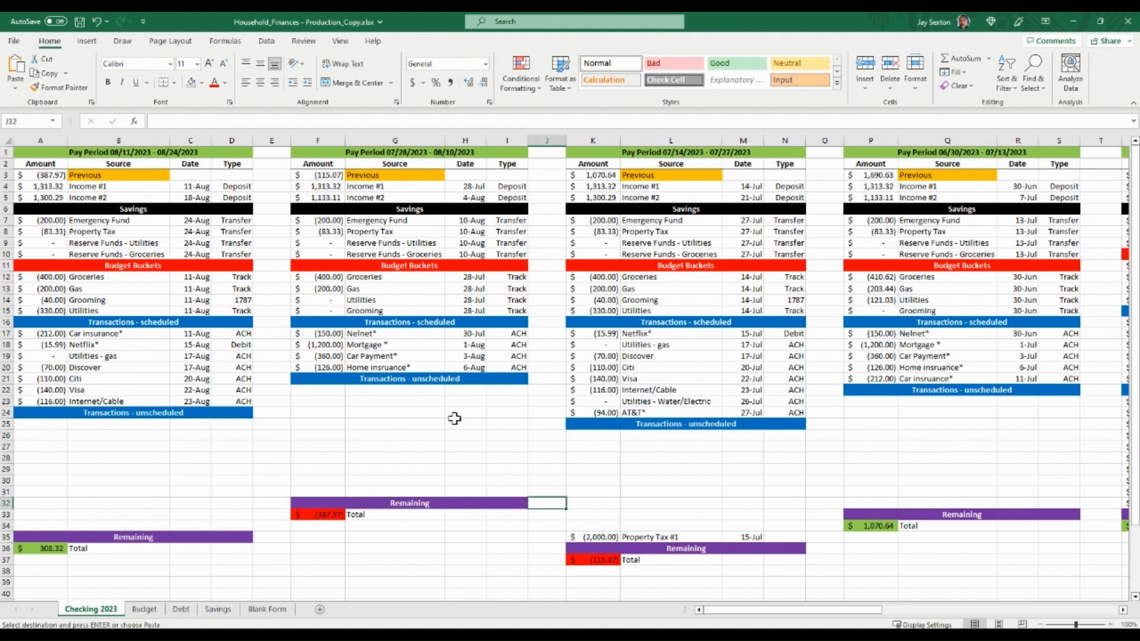
click(471, 549)
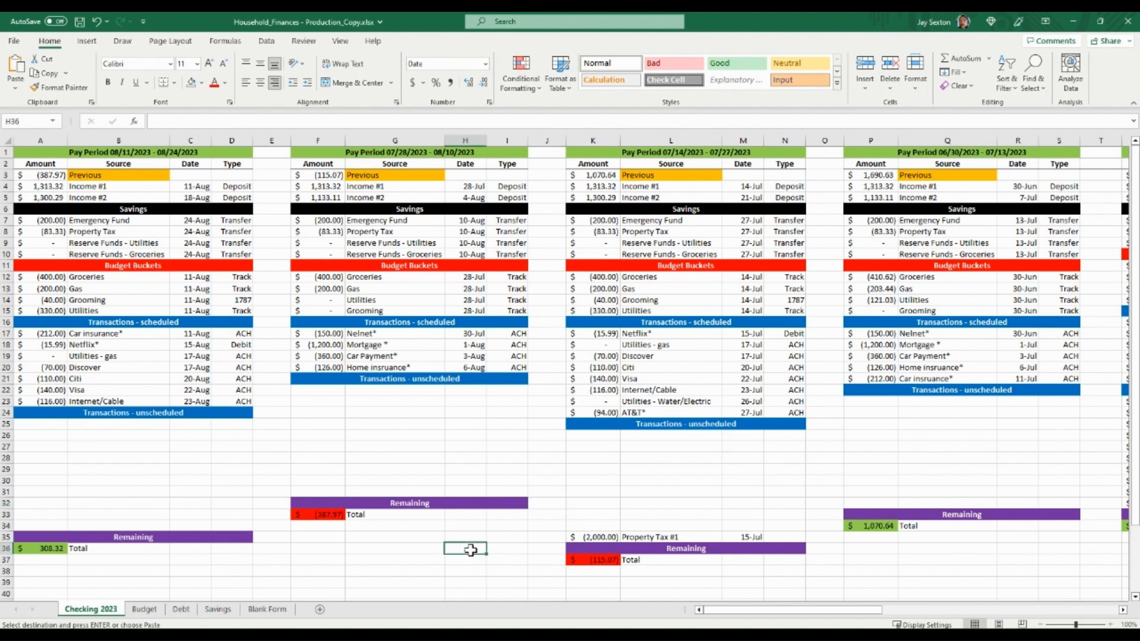
click(605, 538)
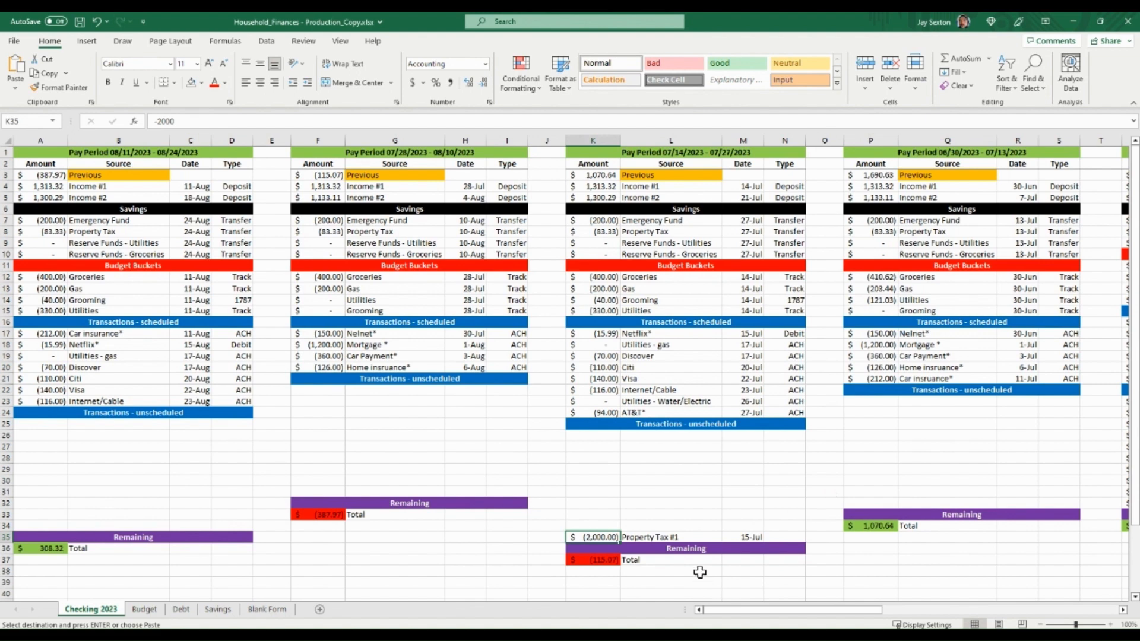
click(813, 505)
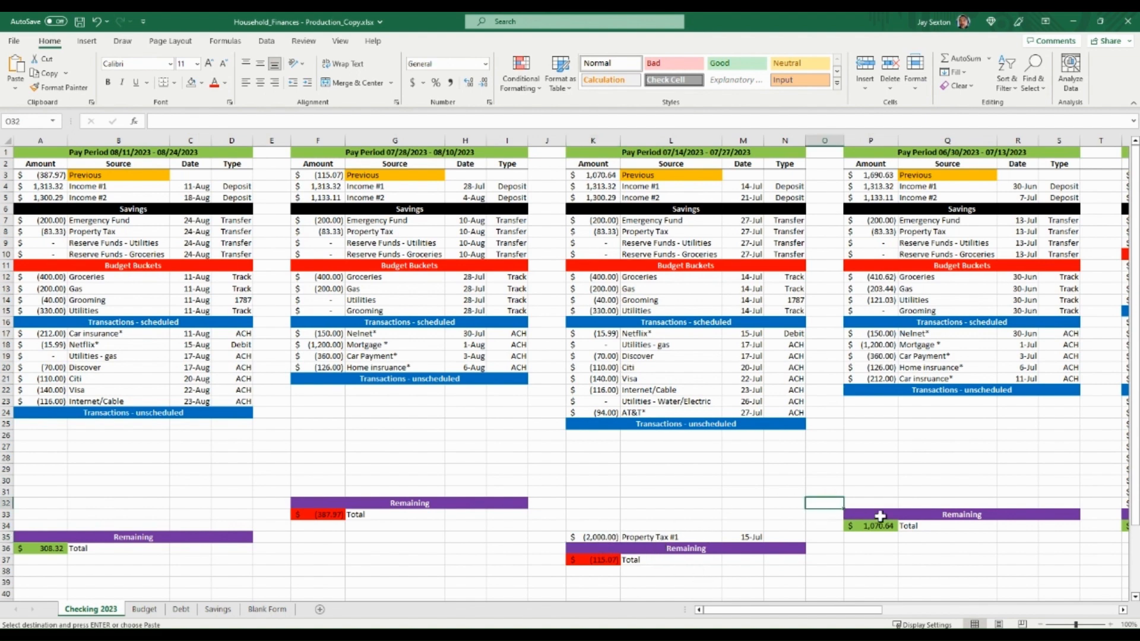
Step: Examine the Remaining totals of the 07/14, 07/28 and 08/11 pay periods to see how the balance carries forward
click(604, 561)
click(669, 571)
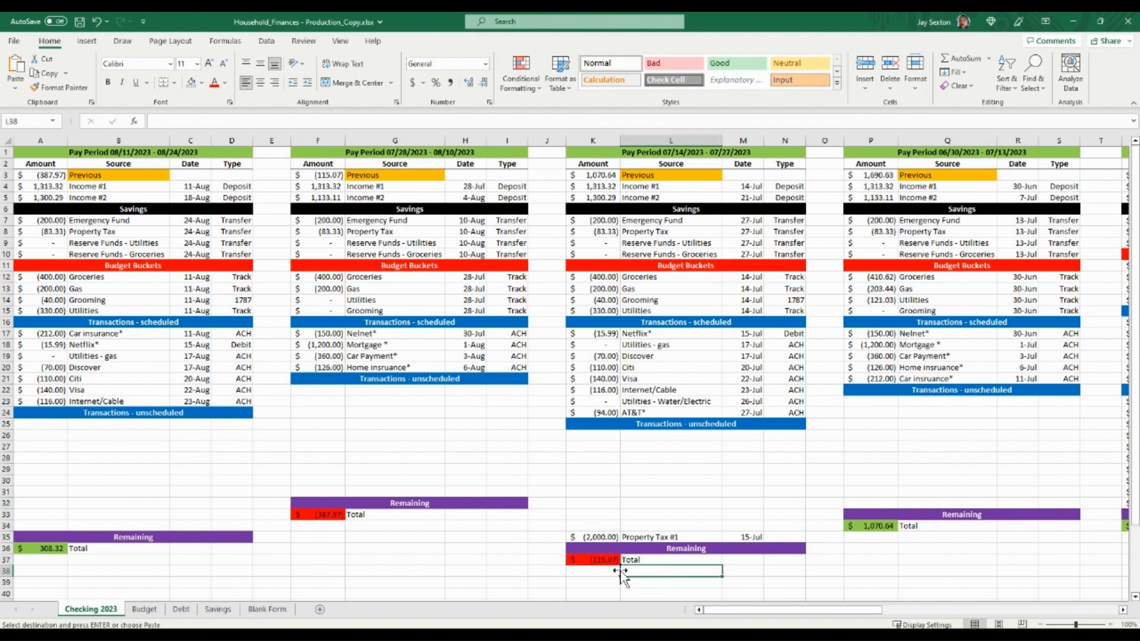
click(601, 562)
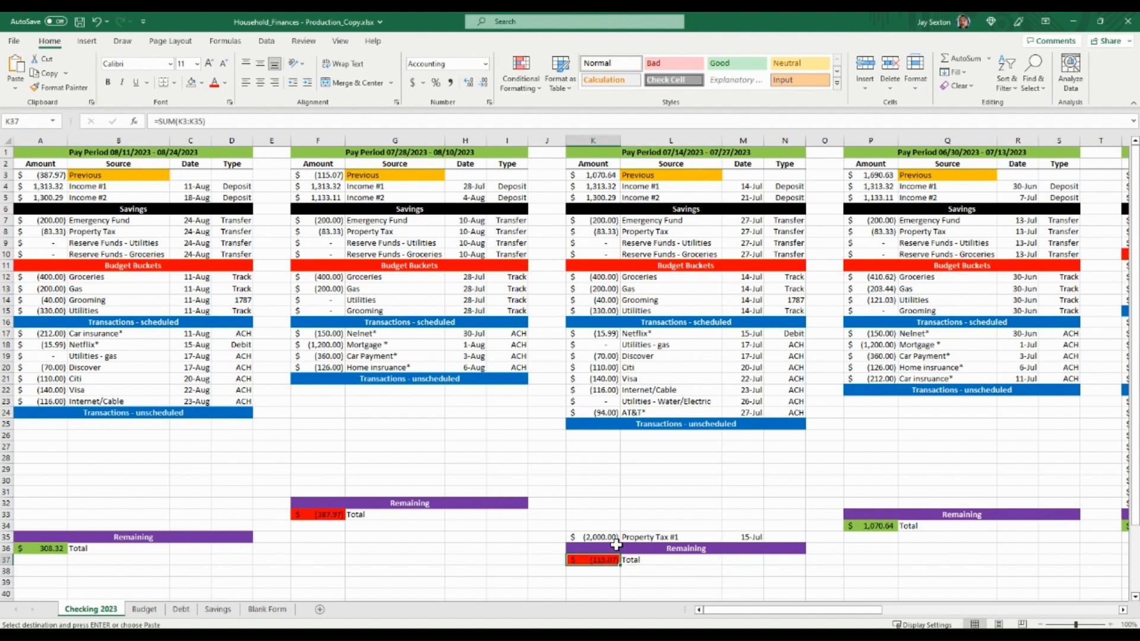
click(701, 583)
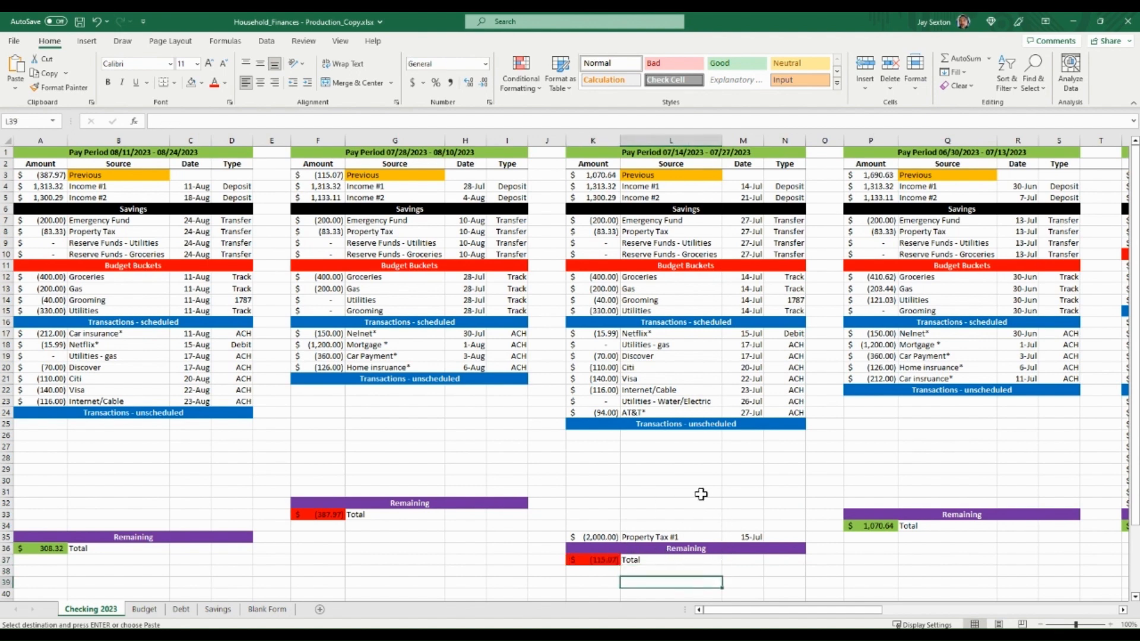
click(600, 559)
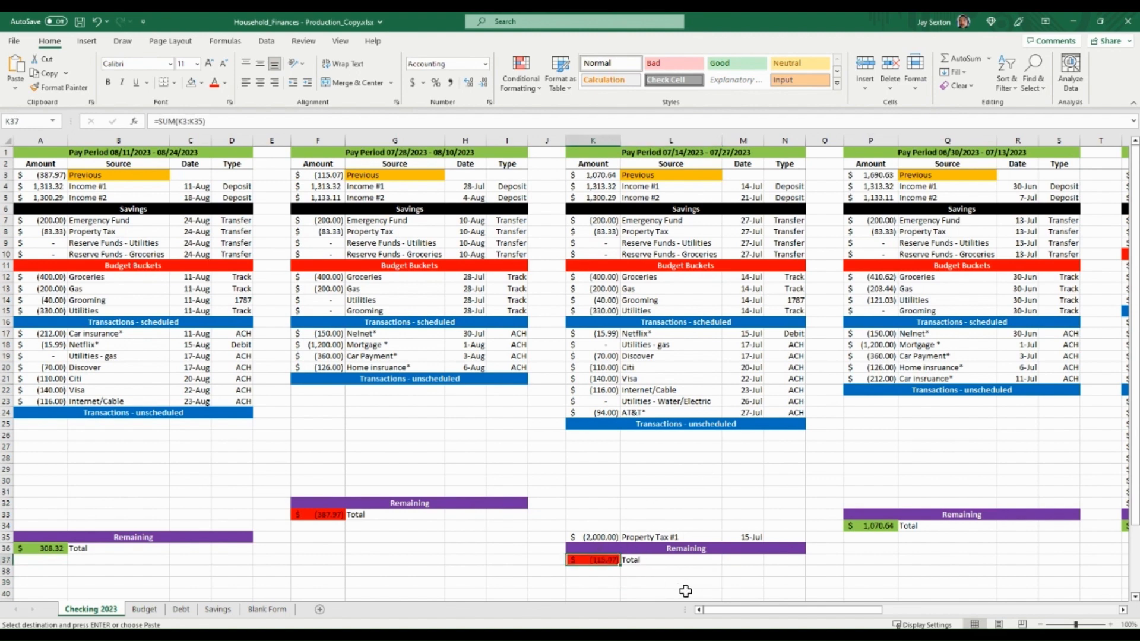
click(418, 561)
click(320, 516)
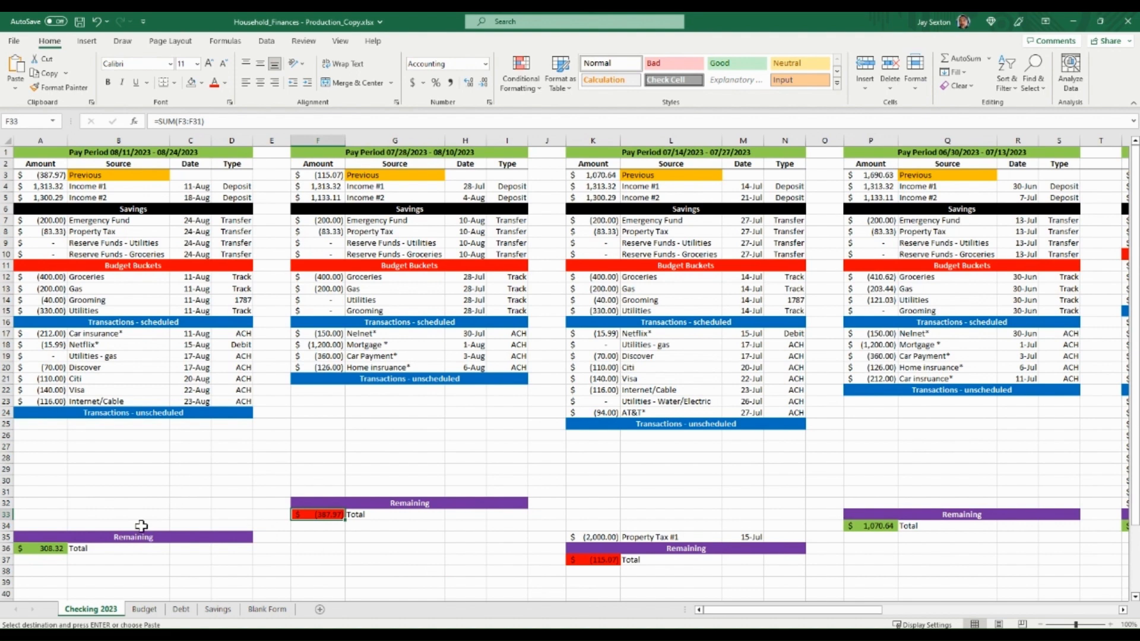
click(140, 482)
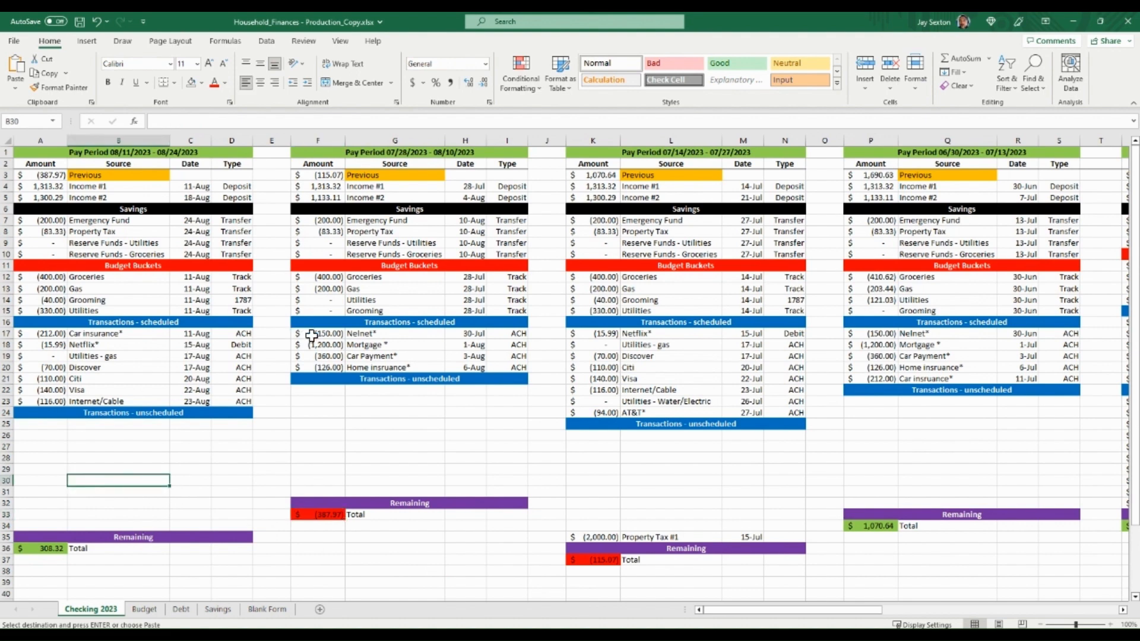
click(54, 548)
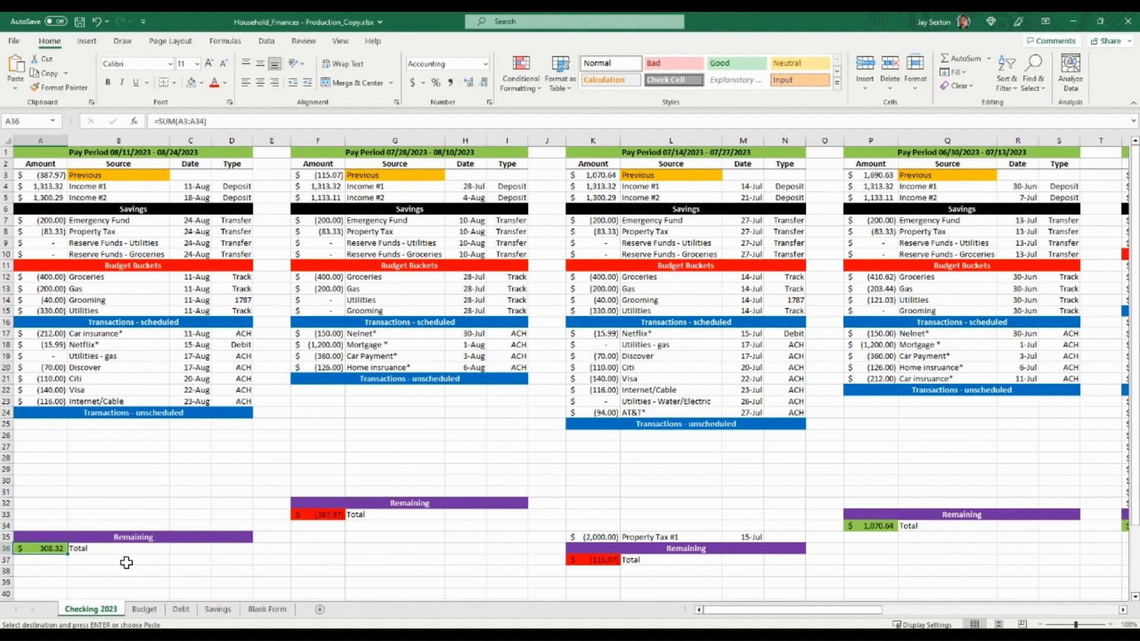
Step: Compare the Property Tax #1 payment in the 07/14 pay period with the Property Tax balance on the Savings sheet
click(607, 537)
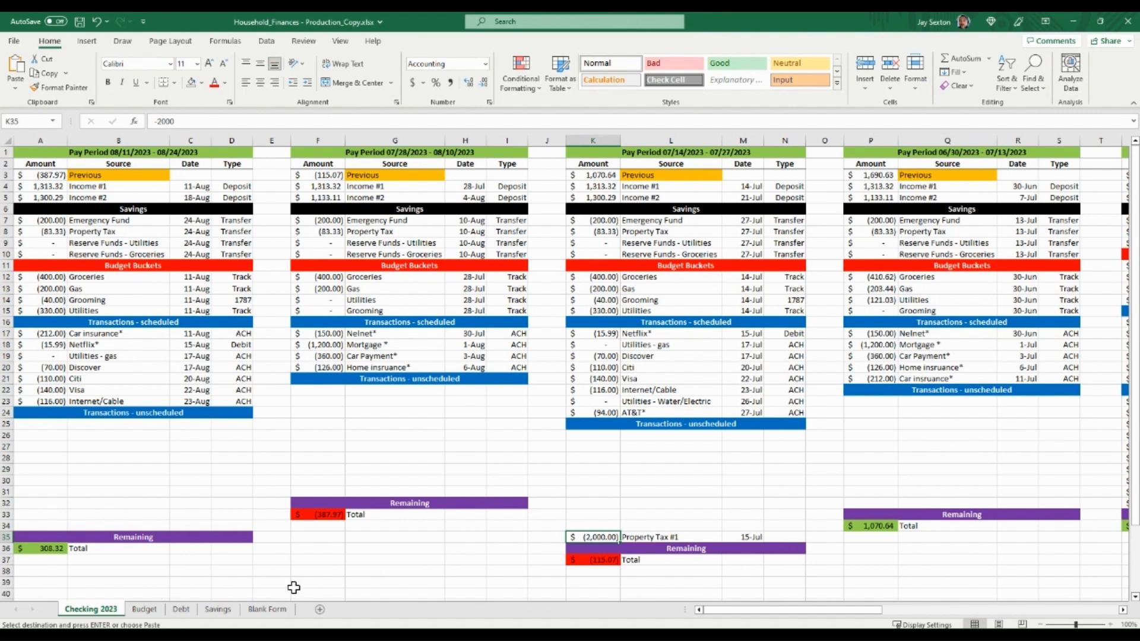
click(976, 444)
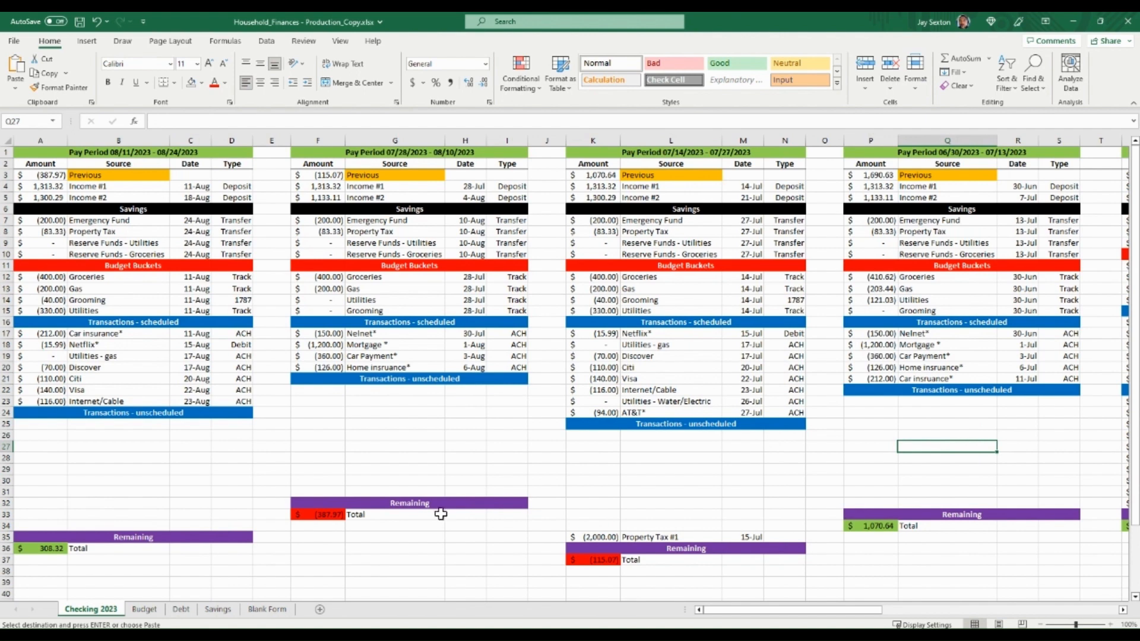
click(217, 610)
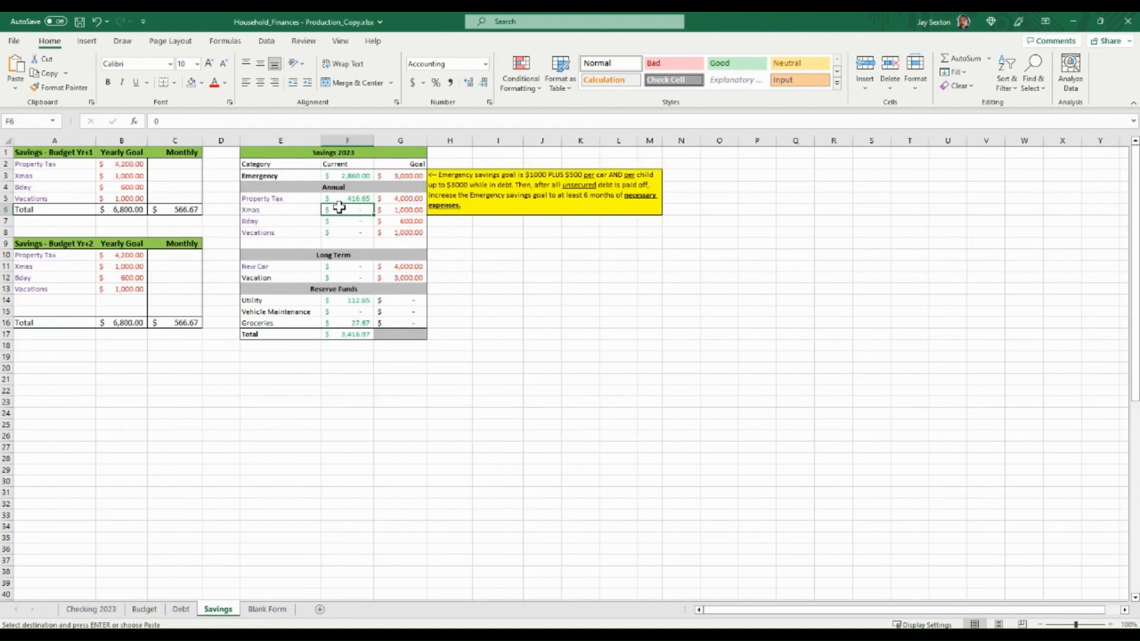
click(91, 610)
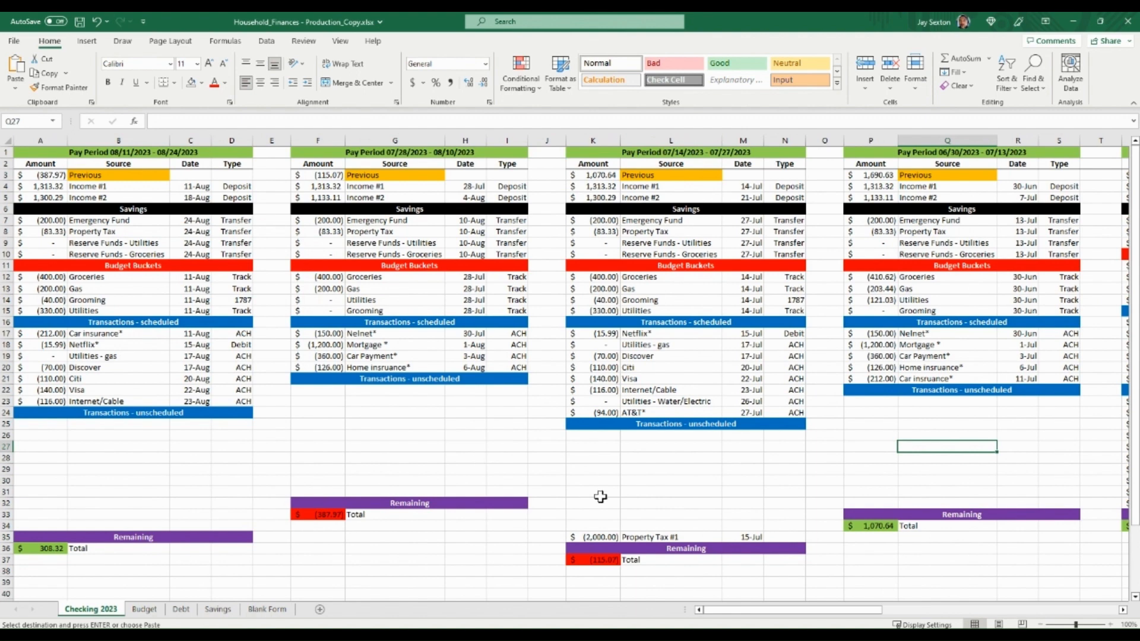
Step: Check the 07/28 Remaining total and the Previous amounts in the 06/30, 07/14 and 07/28 pay periods
click(320, 515)
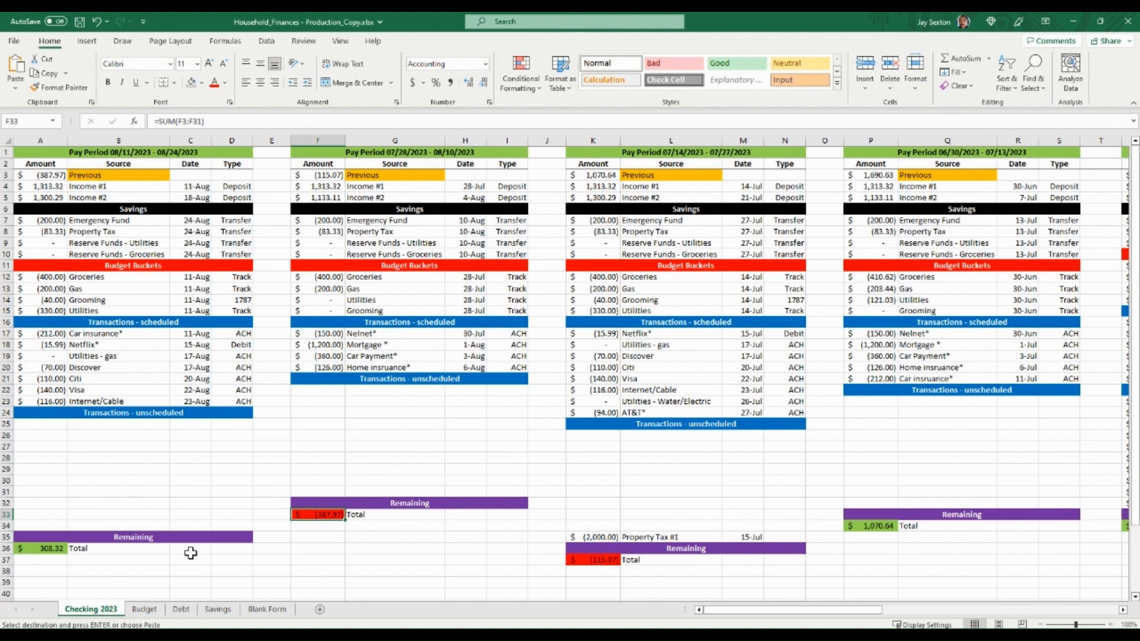
click(373, 546)
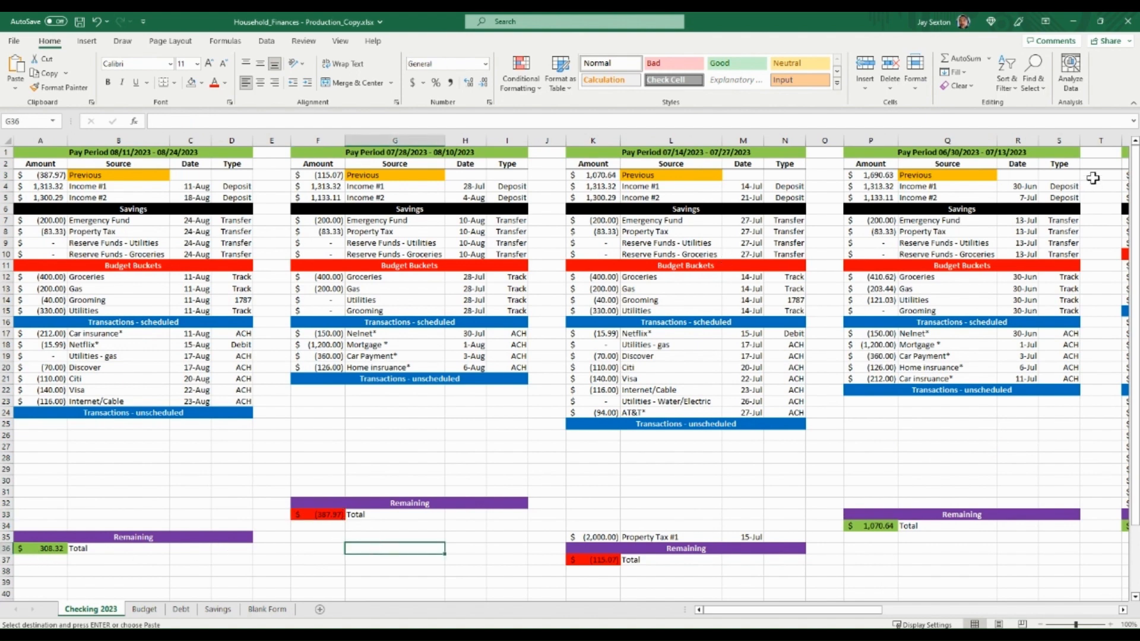
click(876, 176)
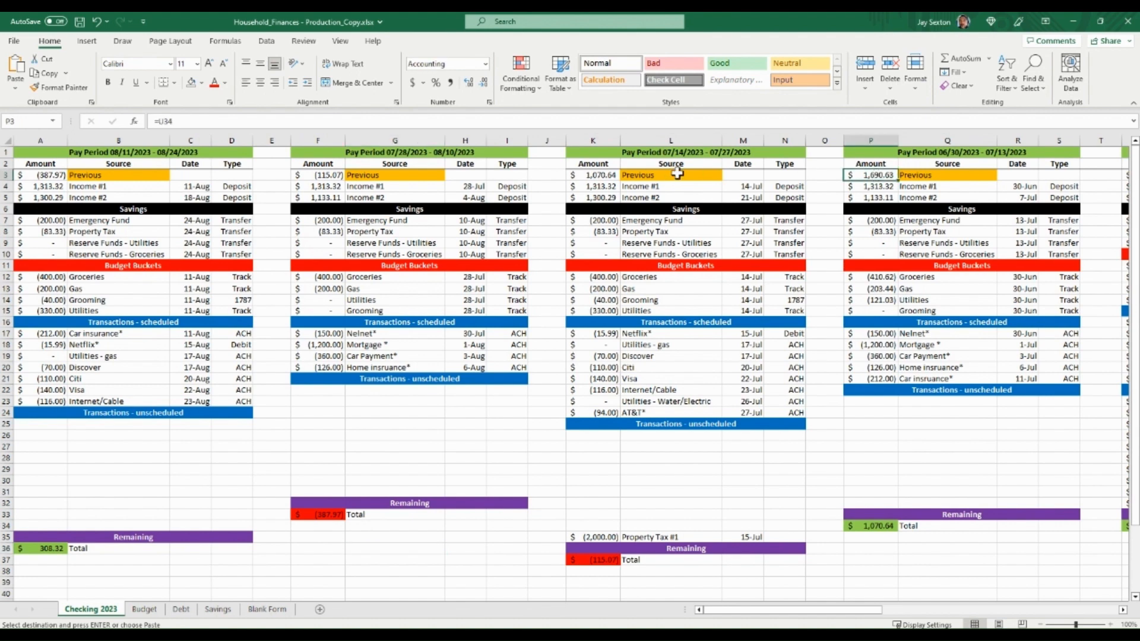
click(606, 176)
click(326, 177)
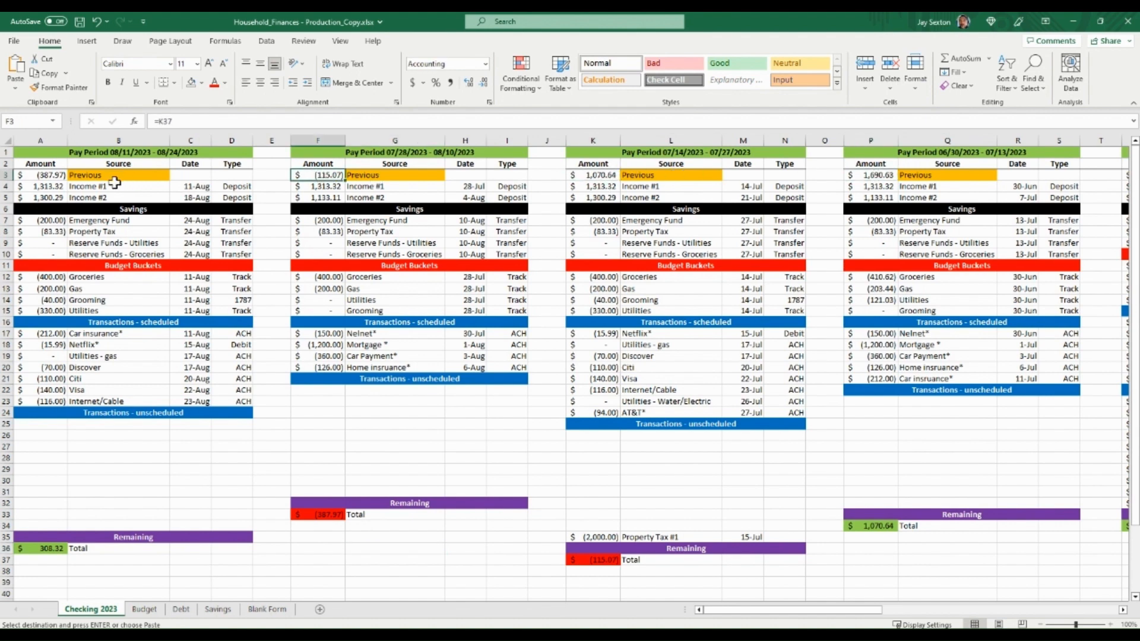
click(420, 540)
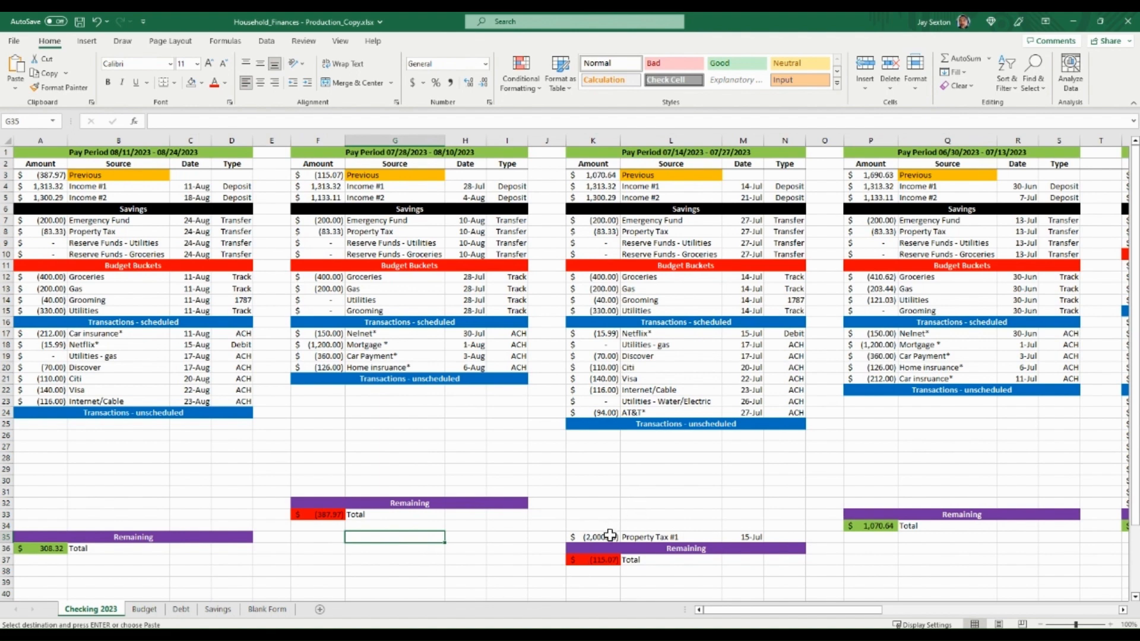
click(551, 552)
click(547, 583)
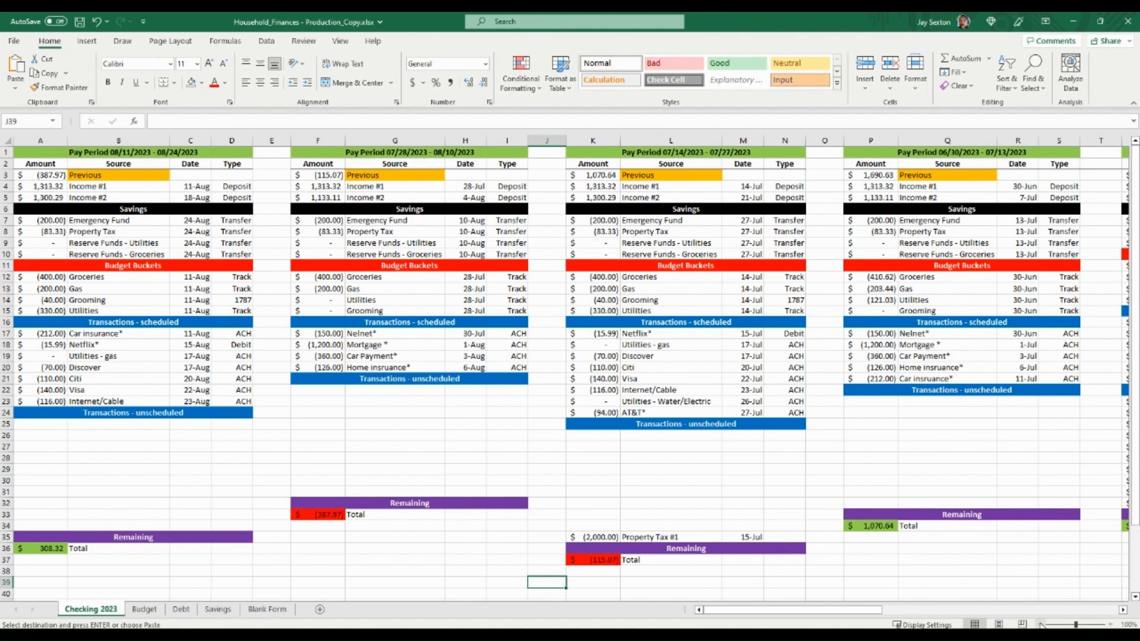
click(1041, 625)
click(1040, 625)
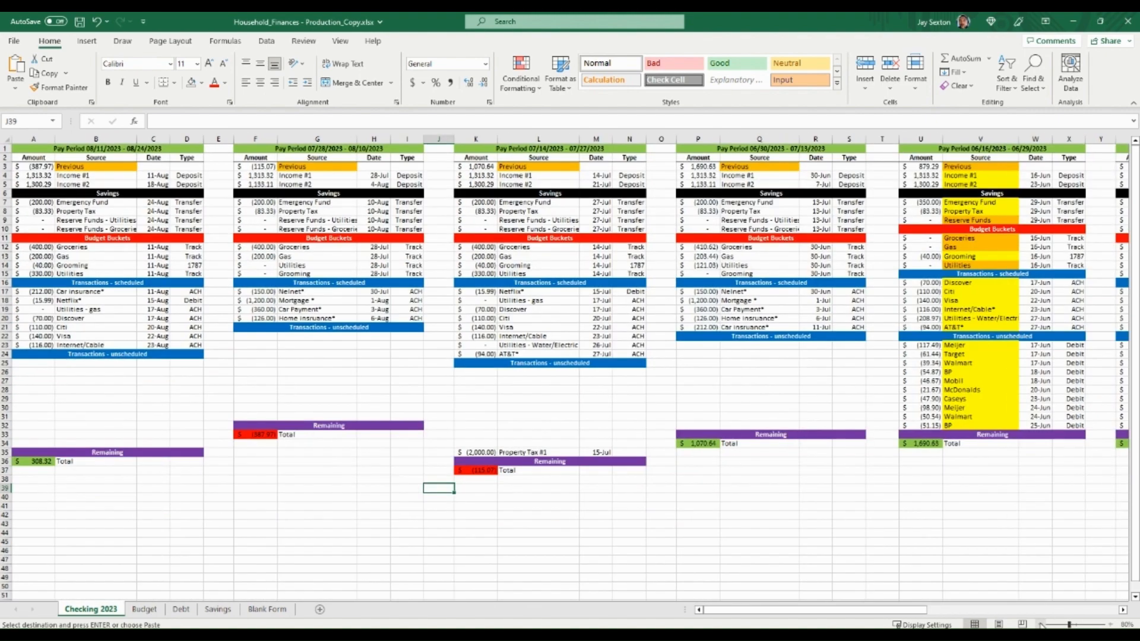
click(1110, 625)
click(1111, 625)
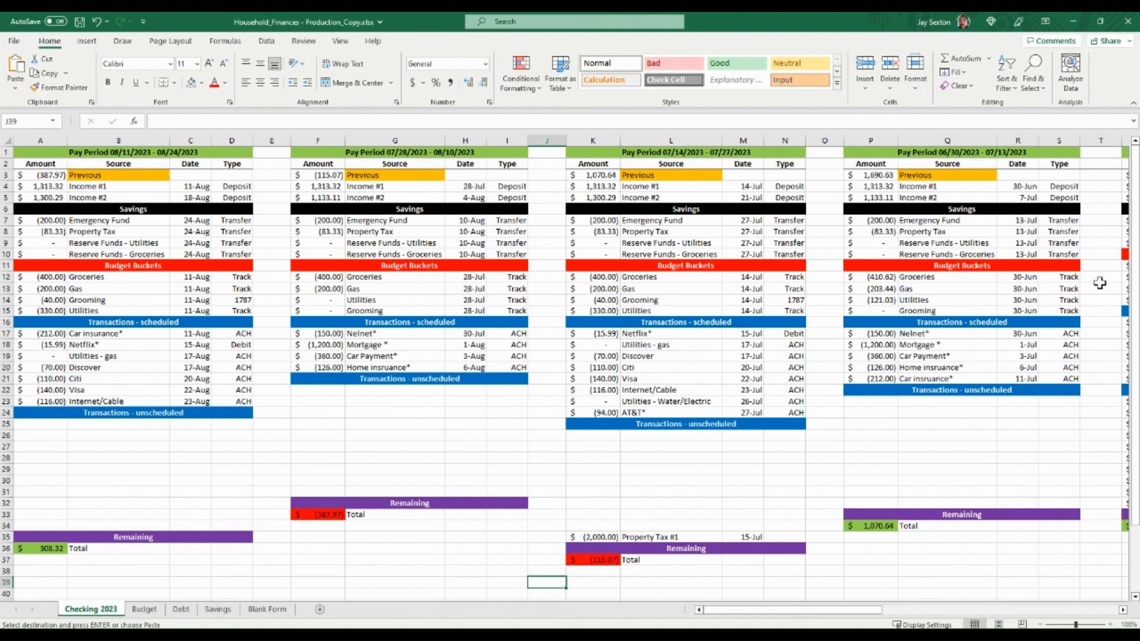
click(389, 580)
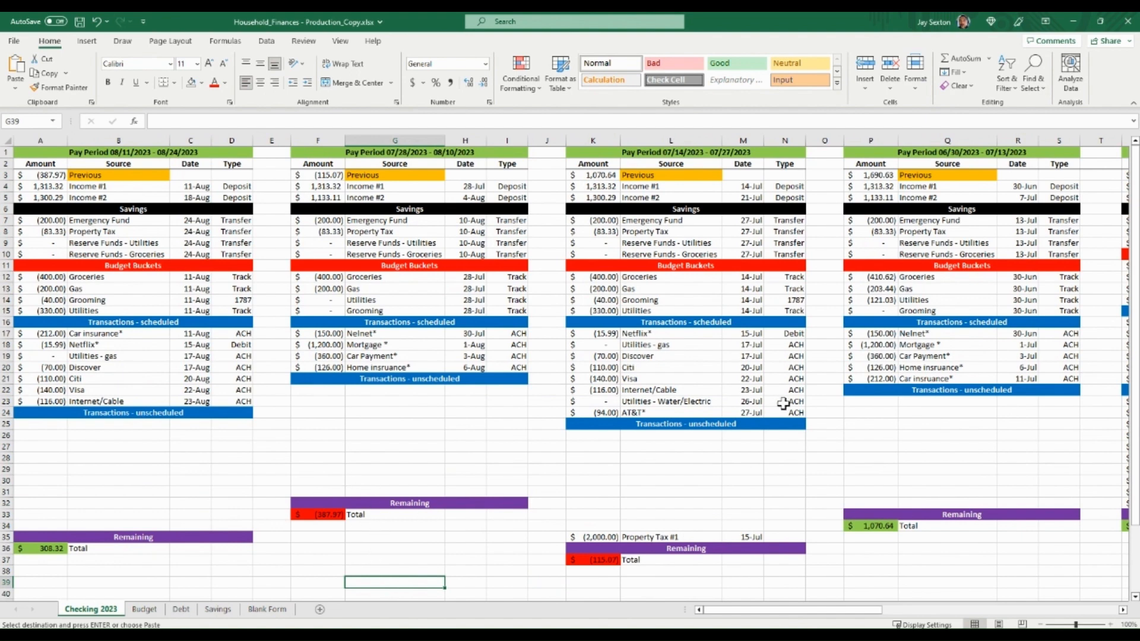
click(946, 438)
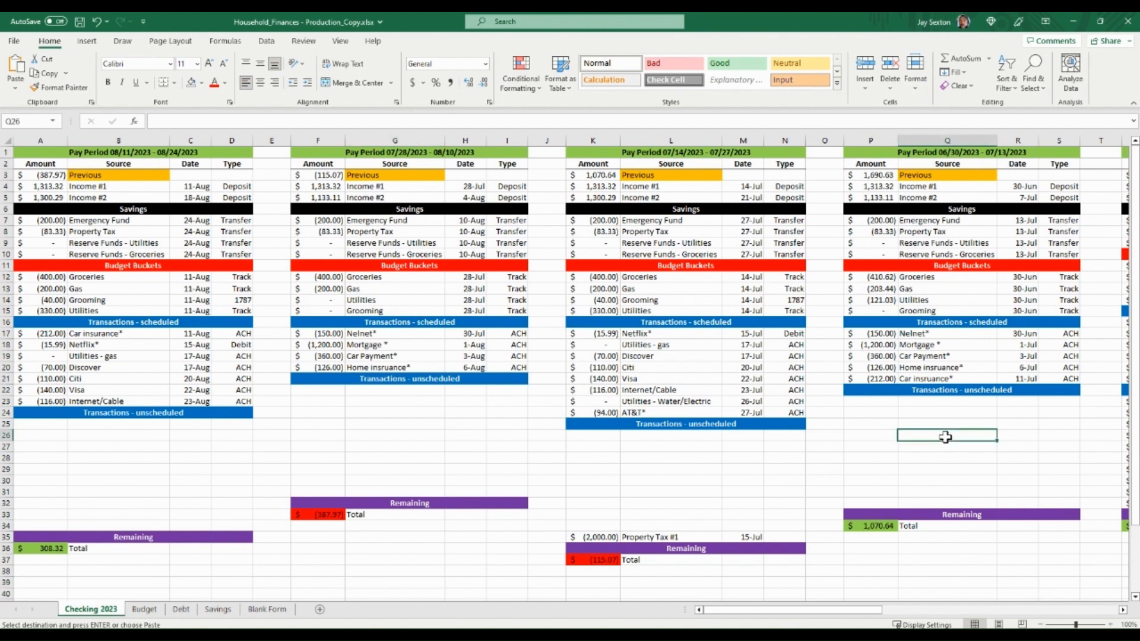
click(696, 470)
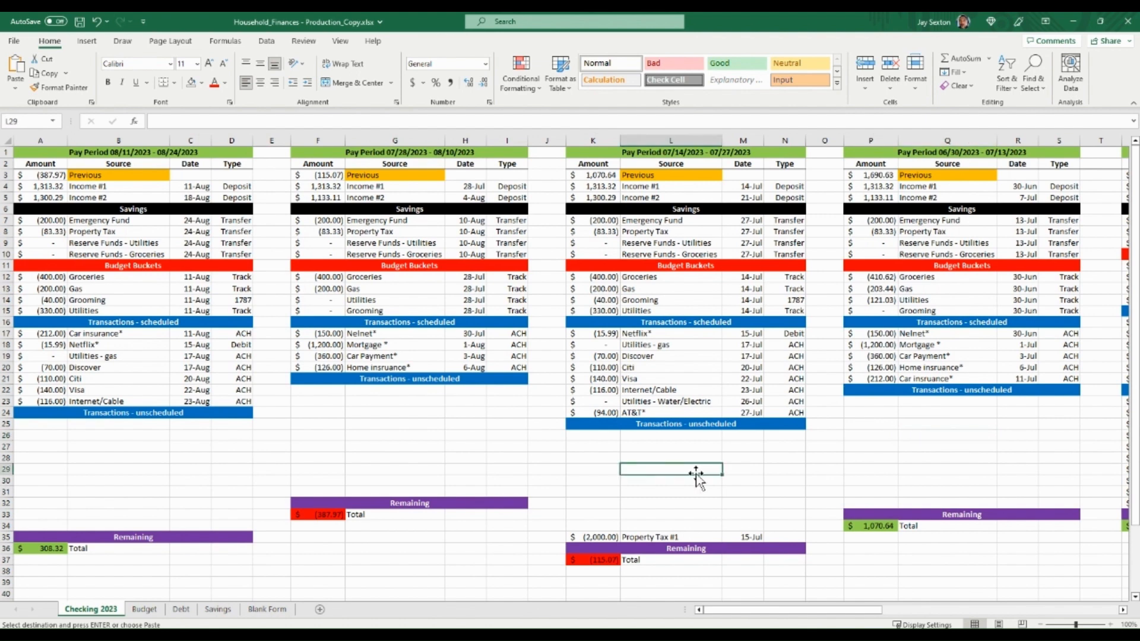
click(395, 469)
click(146, 471)
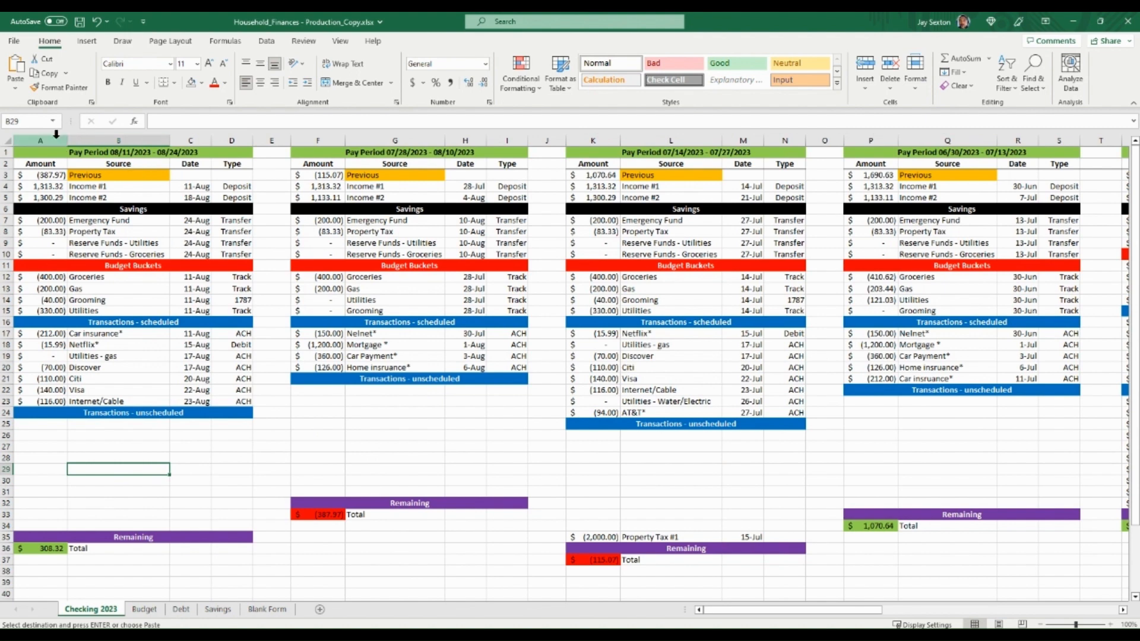
Step: Hide columns A:J containing the 08/11 and 07/28 pay periods
drag(56, 134, 508, 142)
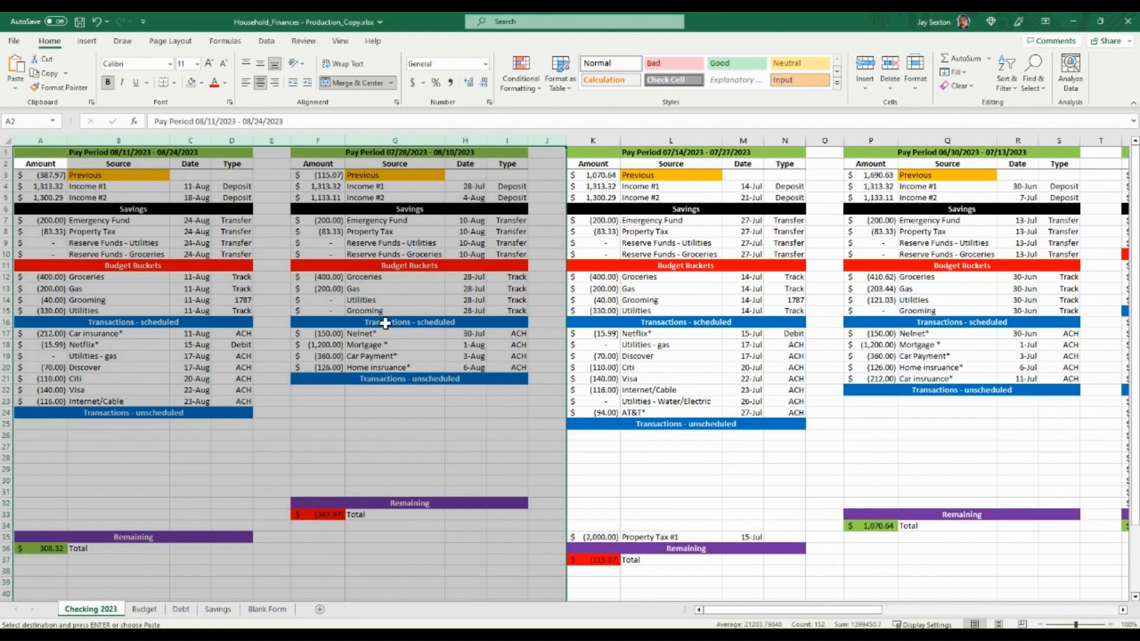
right_click(271, 263)
click(298, 472)
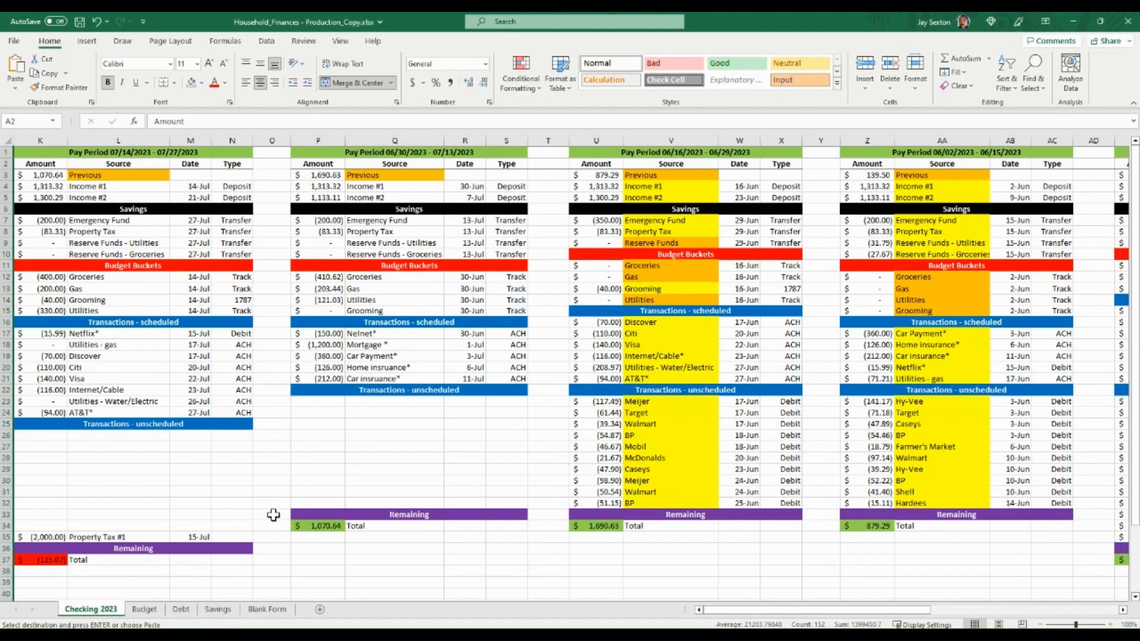
click(412, 456)
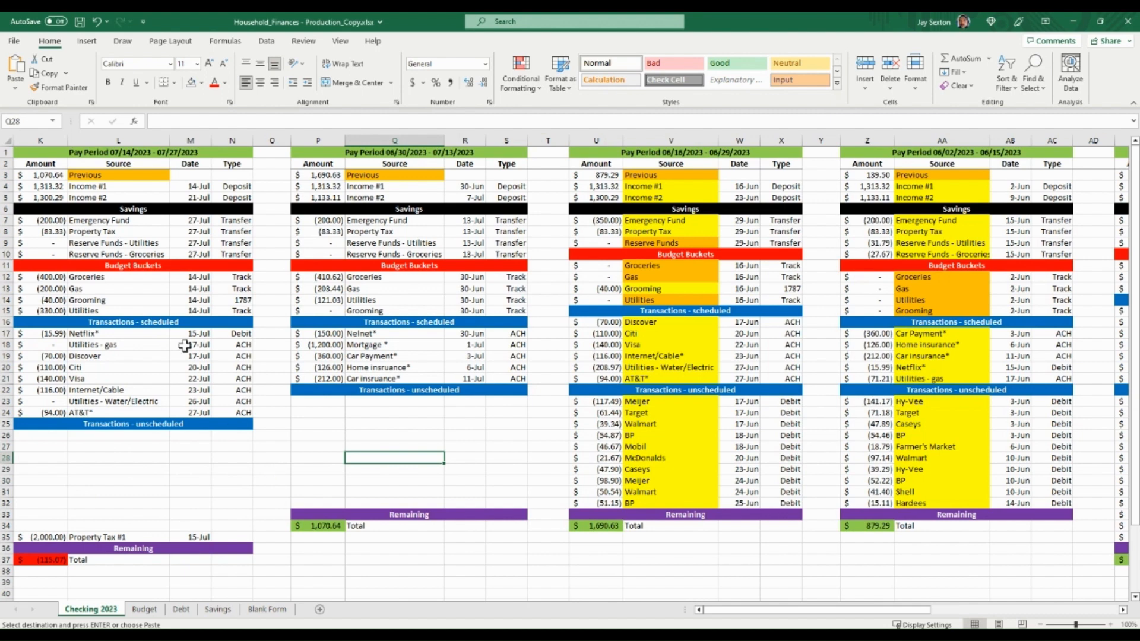
Step: Select the entire Checking 2023 sheet and unhide its hidden columns
click(8, 141)
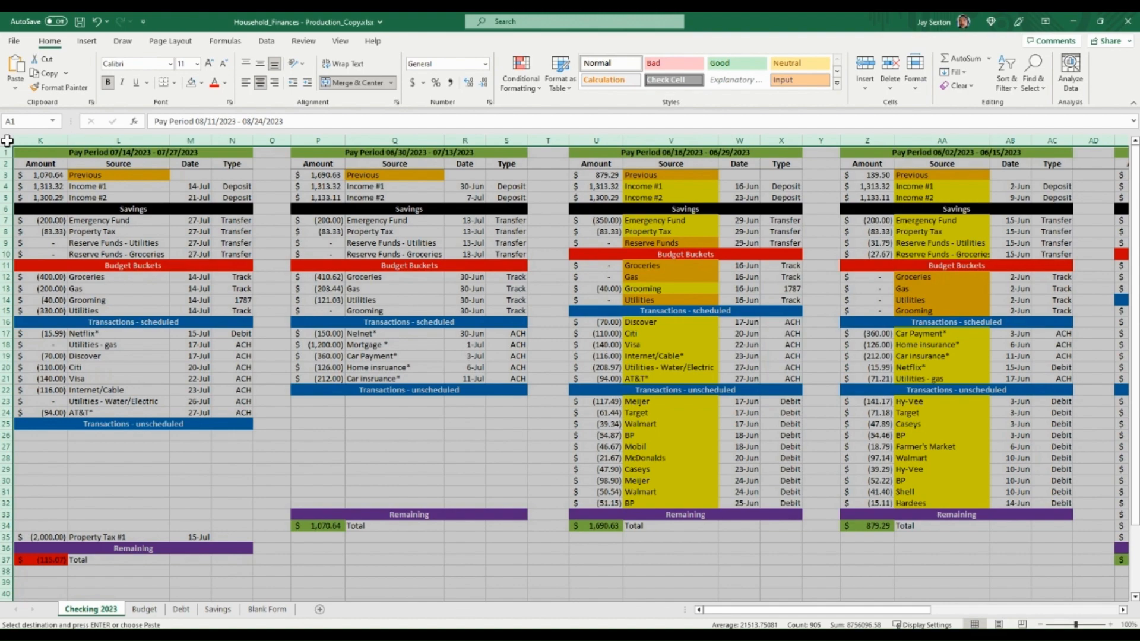
right_click(59, 198)
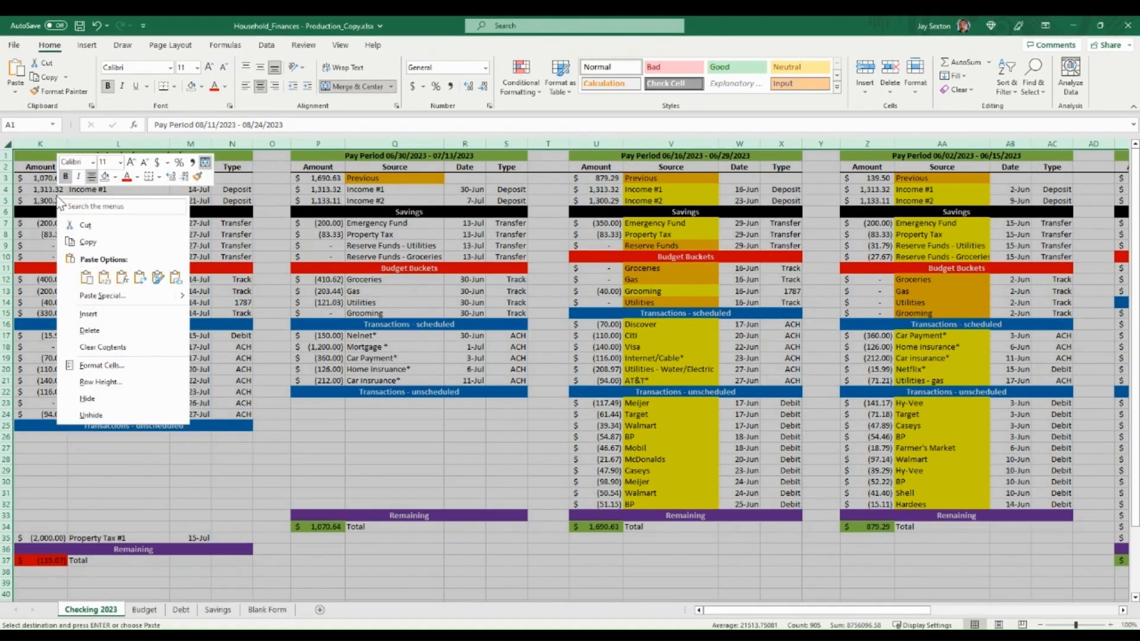
click(91, 415)
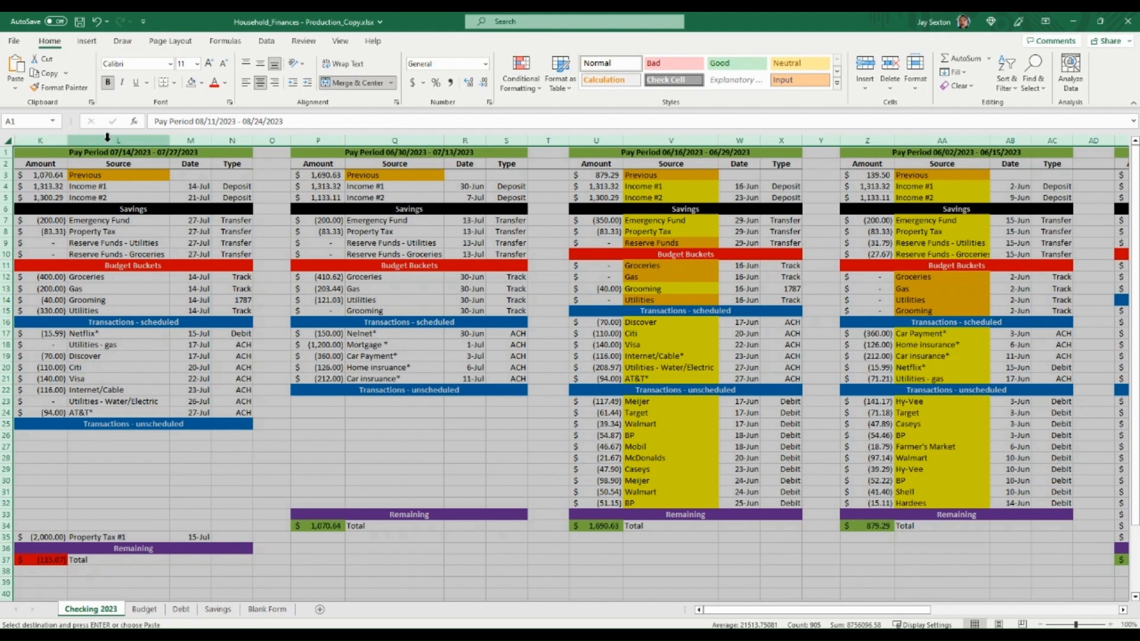
right_click(48, 135)
click(79, 366)
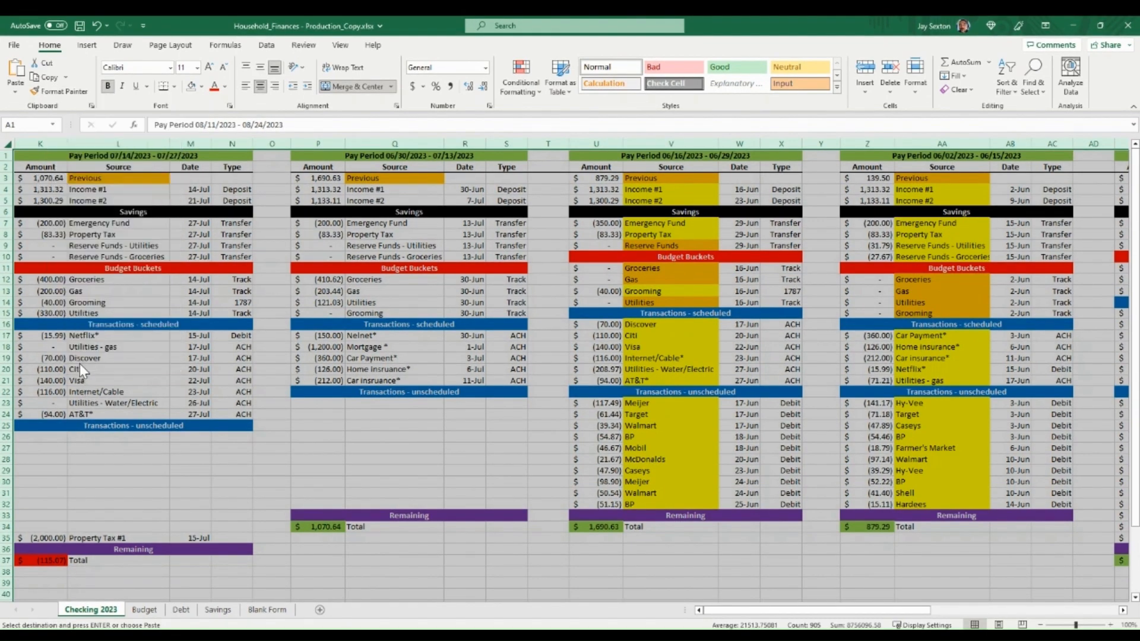
click(117, 483)
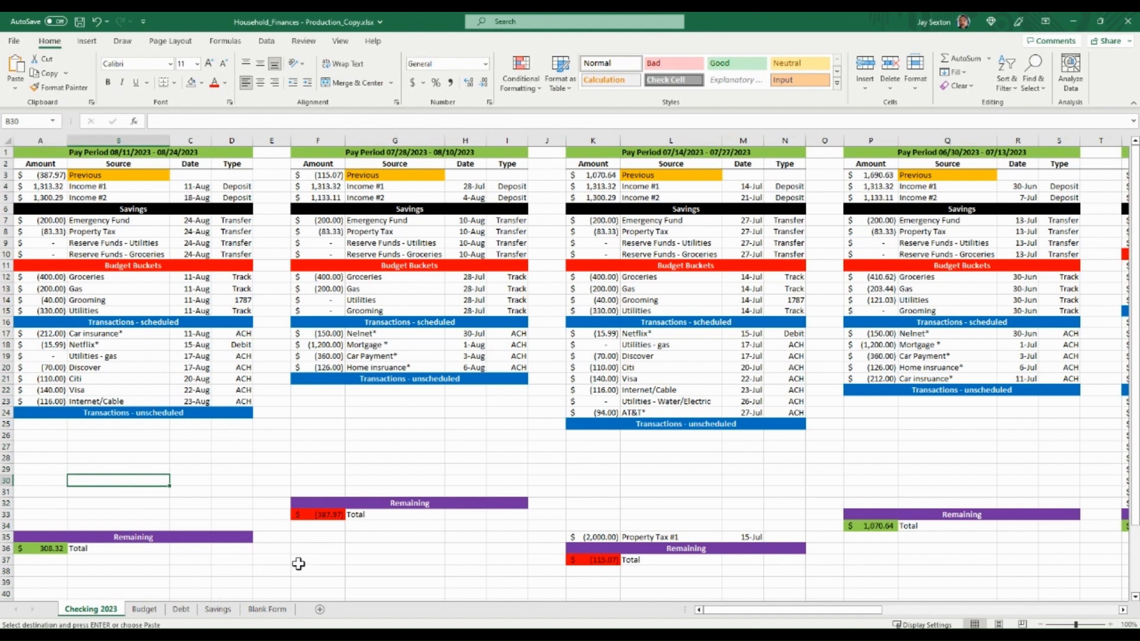
Step: Hide columns A:J again so the sheet starts at the 07/14/2023 - 07/27/2023 pay period
click(52, 142)
drag(52, 144, 542, 141)
right_click(298, 206)
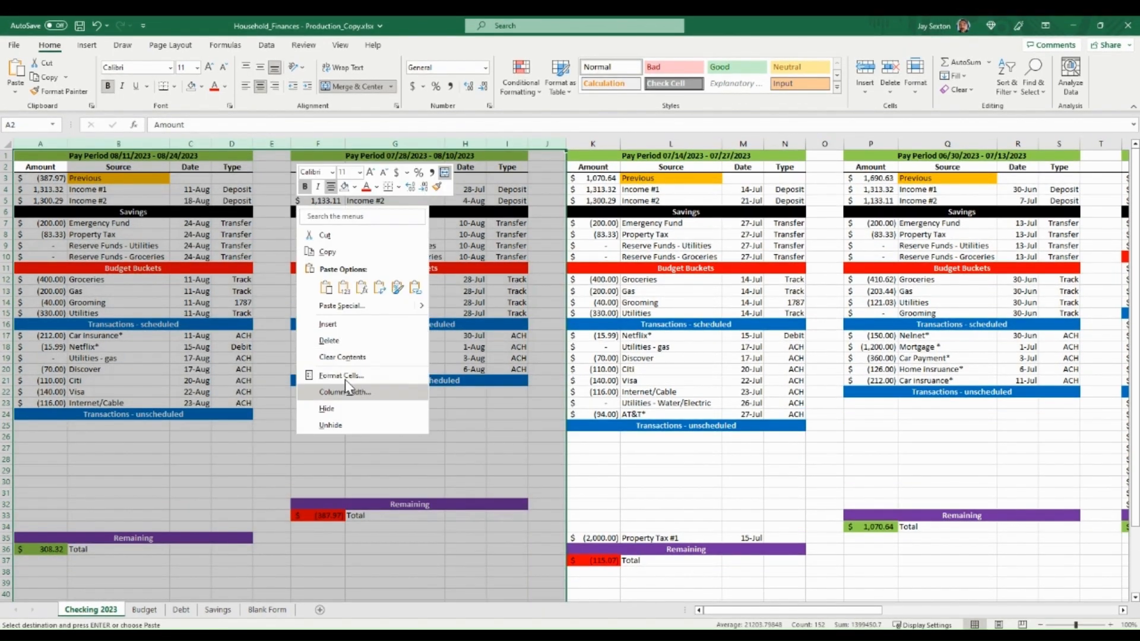
click(327, 408)
click(384, 449)
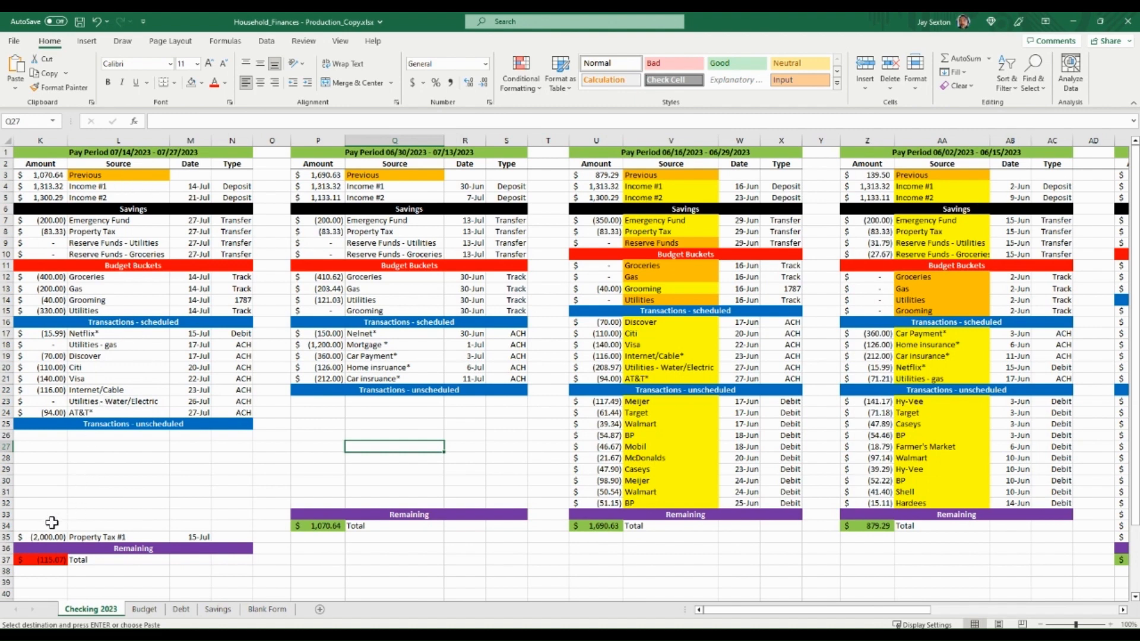
click(51, 504)
drag(195, 505, 75, 504)
click(105, 504)
click(107, 573)
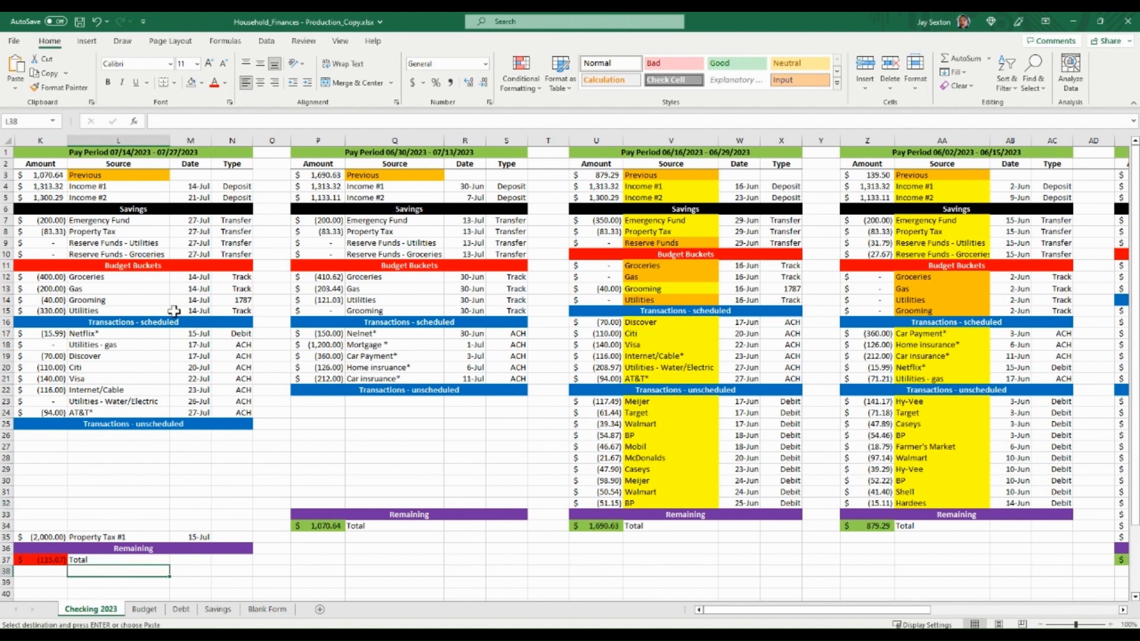
click(62, 483)
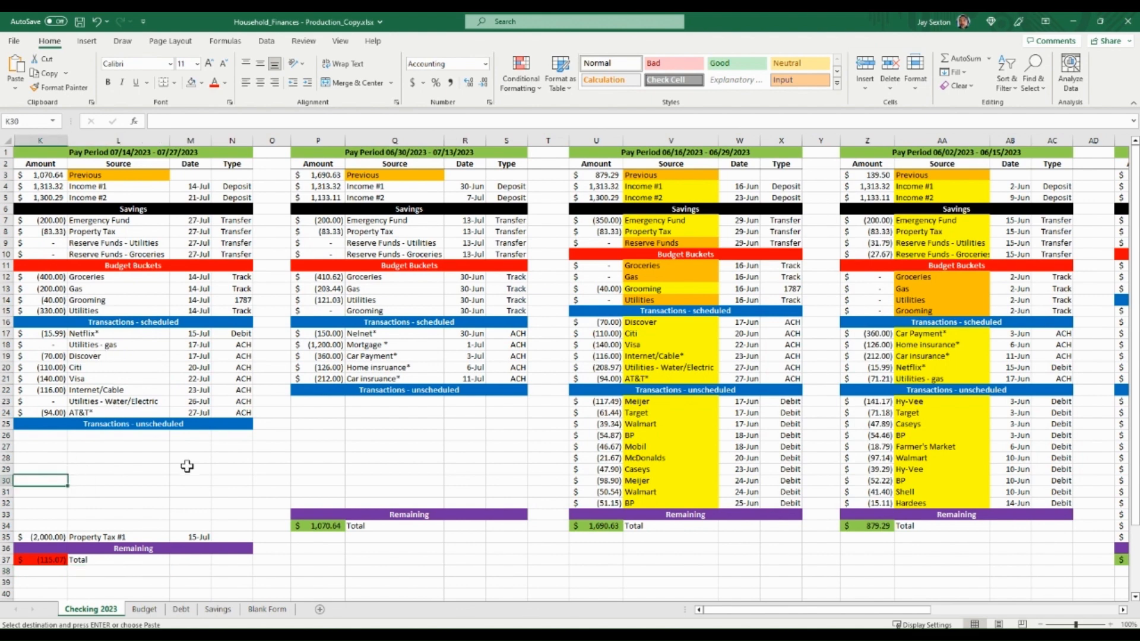
click(116, 490)
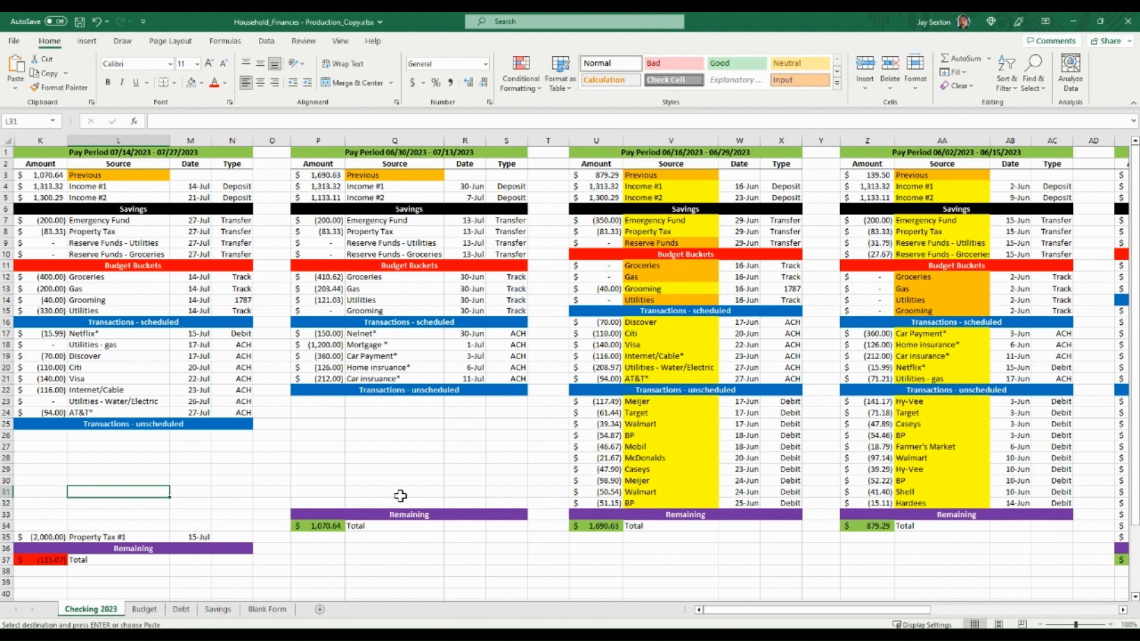
click(404, 552)
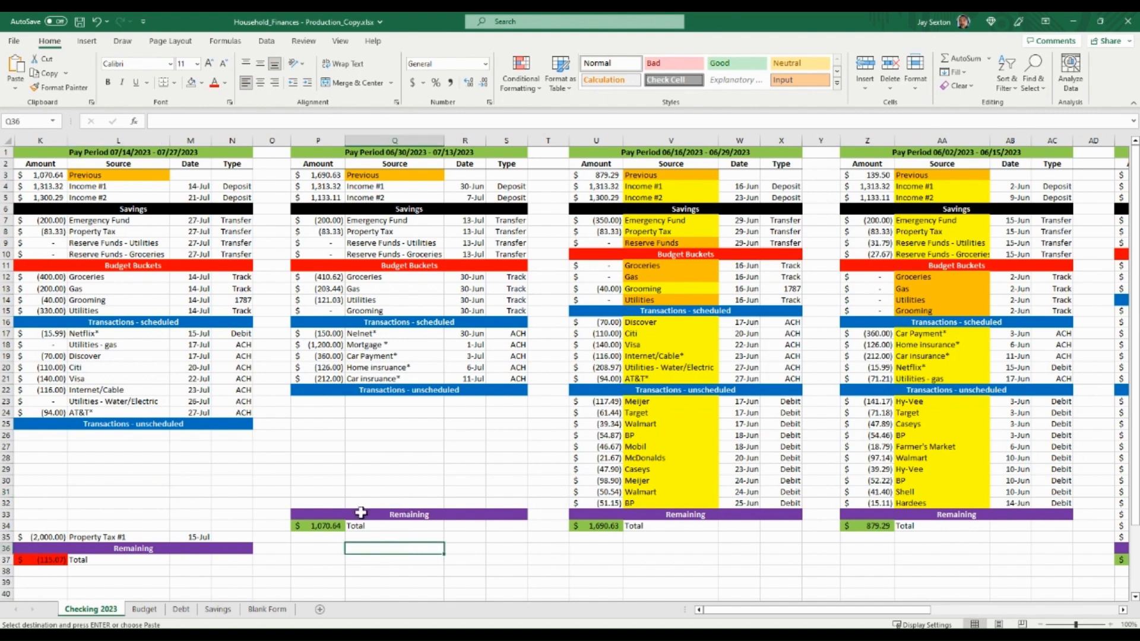
click(408, 572)
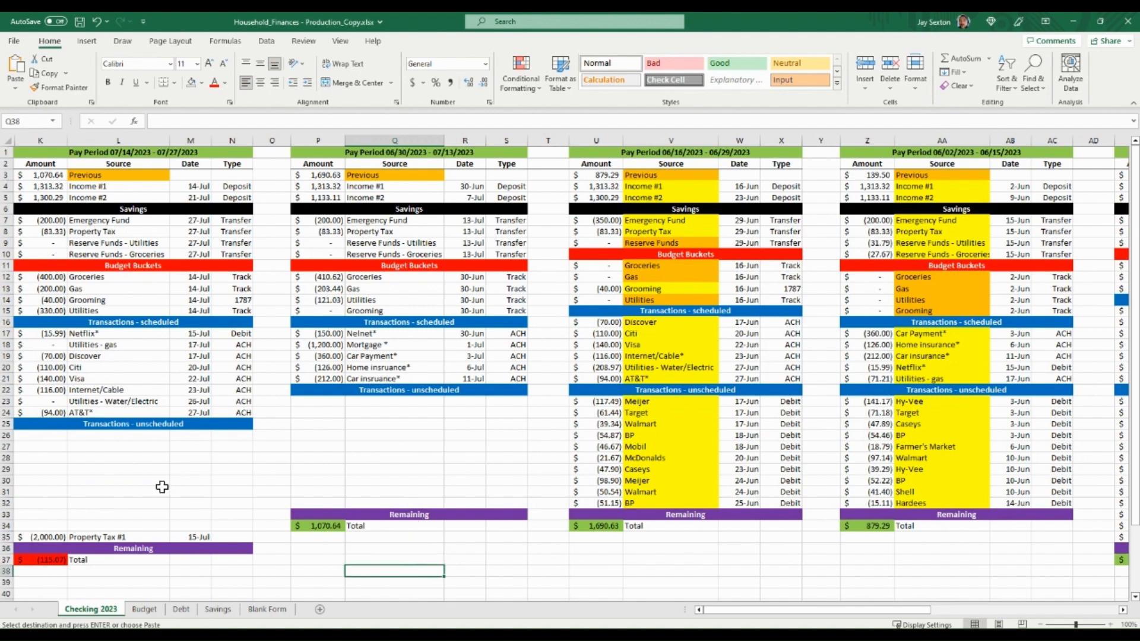